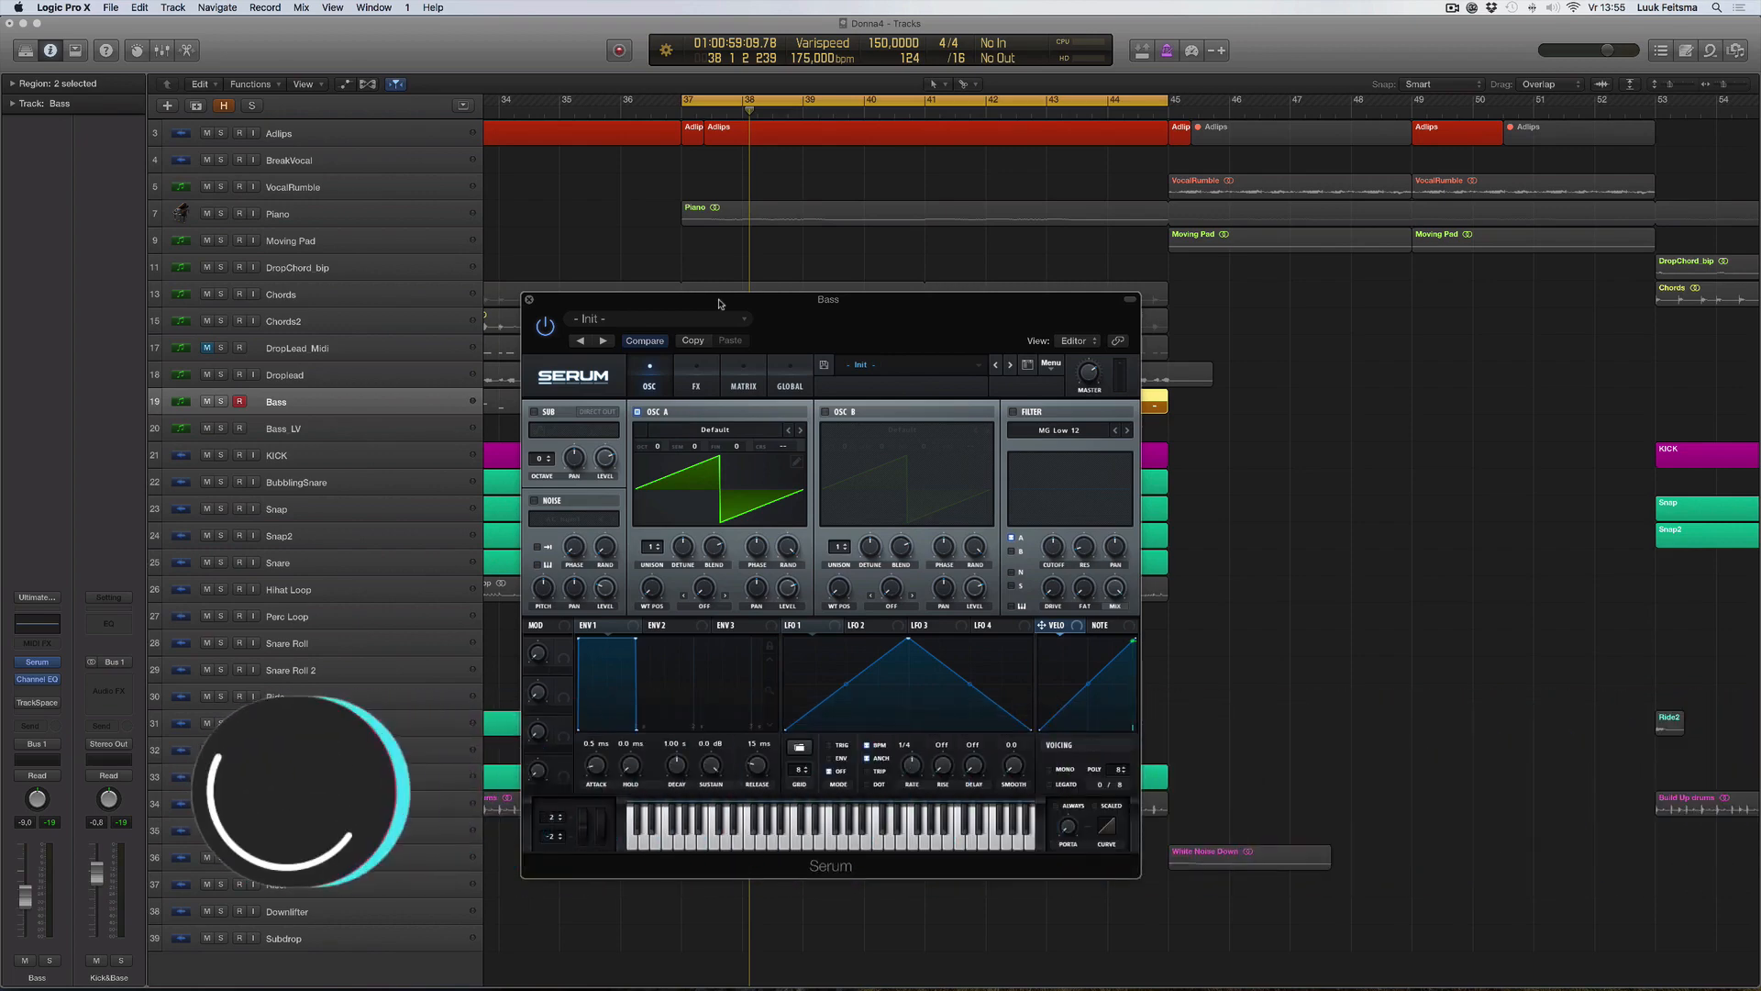
# Play the selected Bass regions to hear the initial saw patch, moving the Serum window clear of the arrangement.
pyautogui.moveTo(721, 303); pyautogui.dragTo(1370, 320)
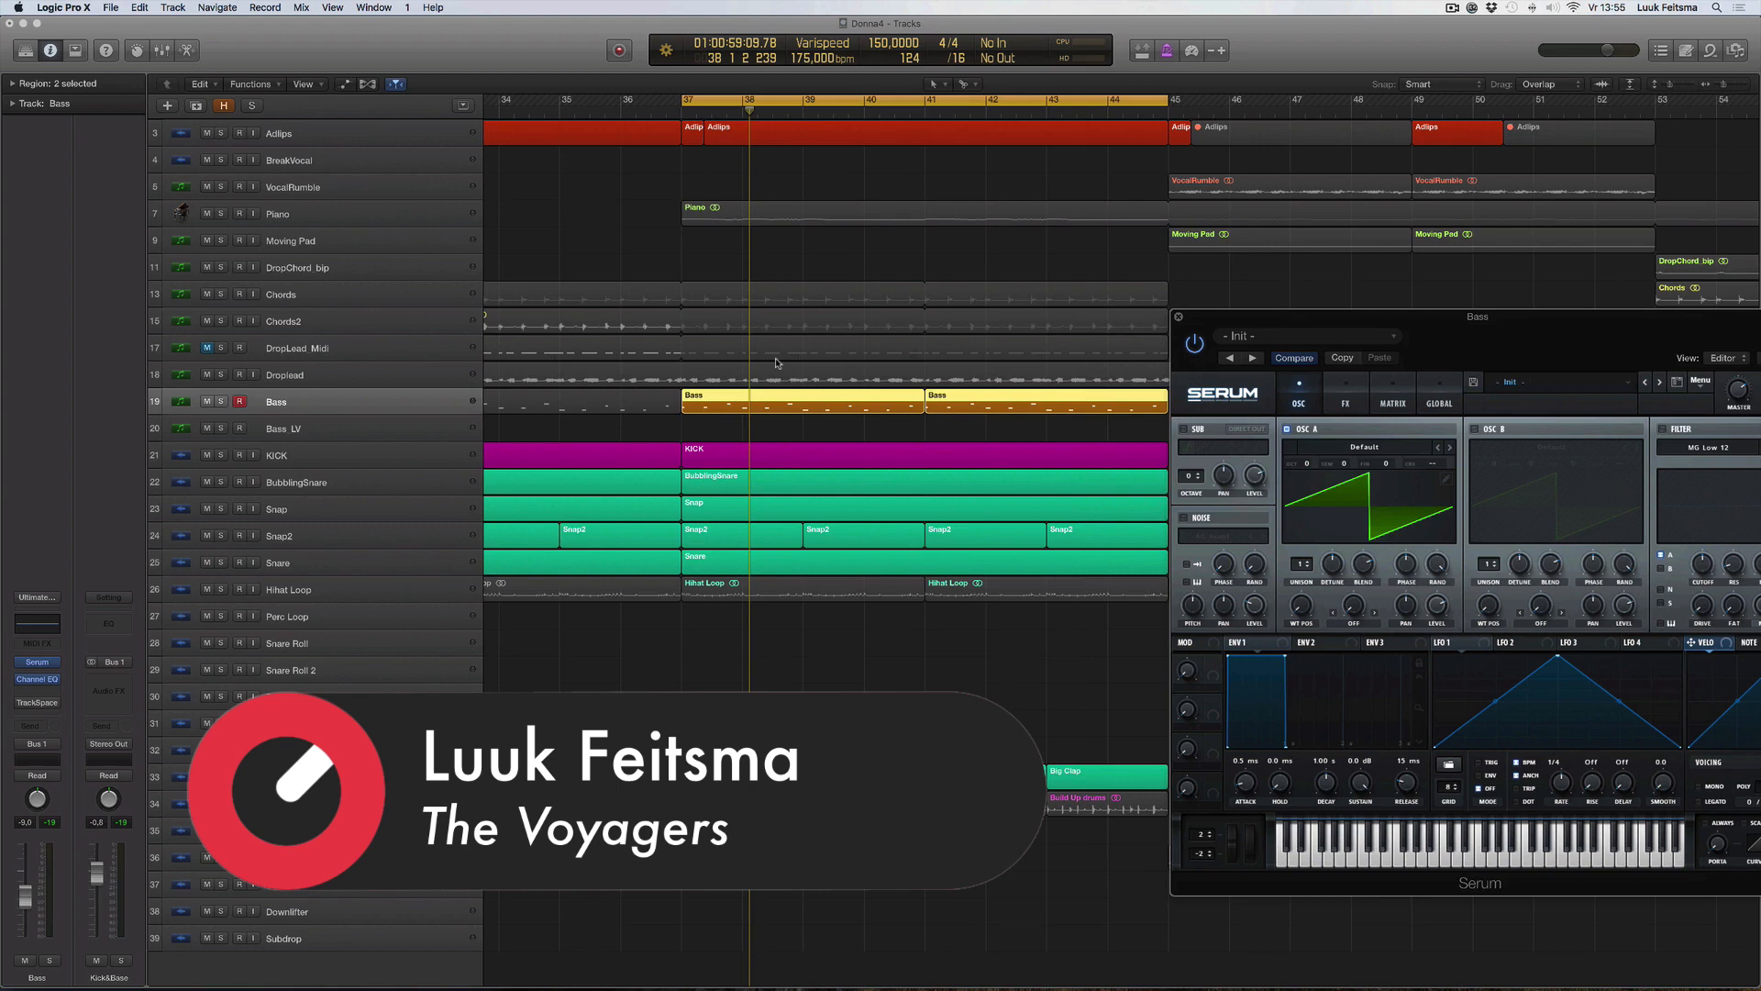
pyautogui.press('space')
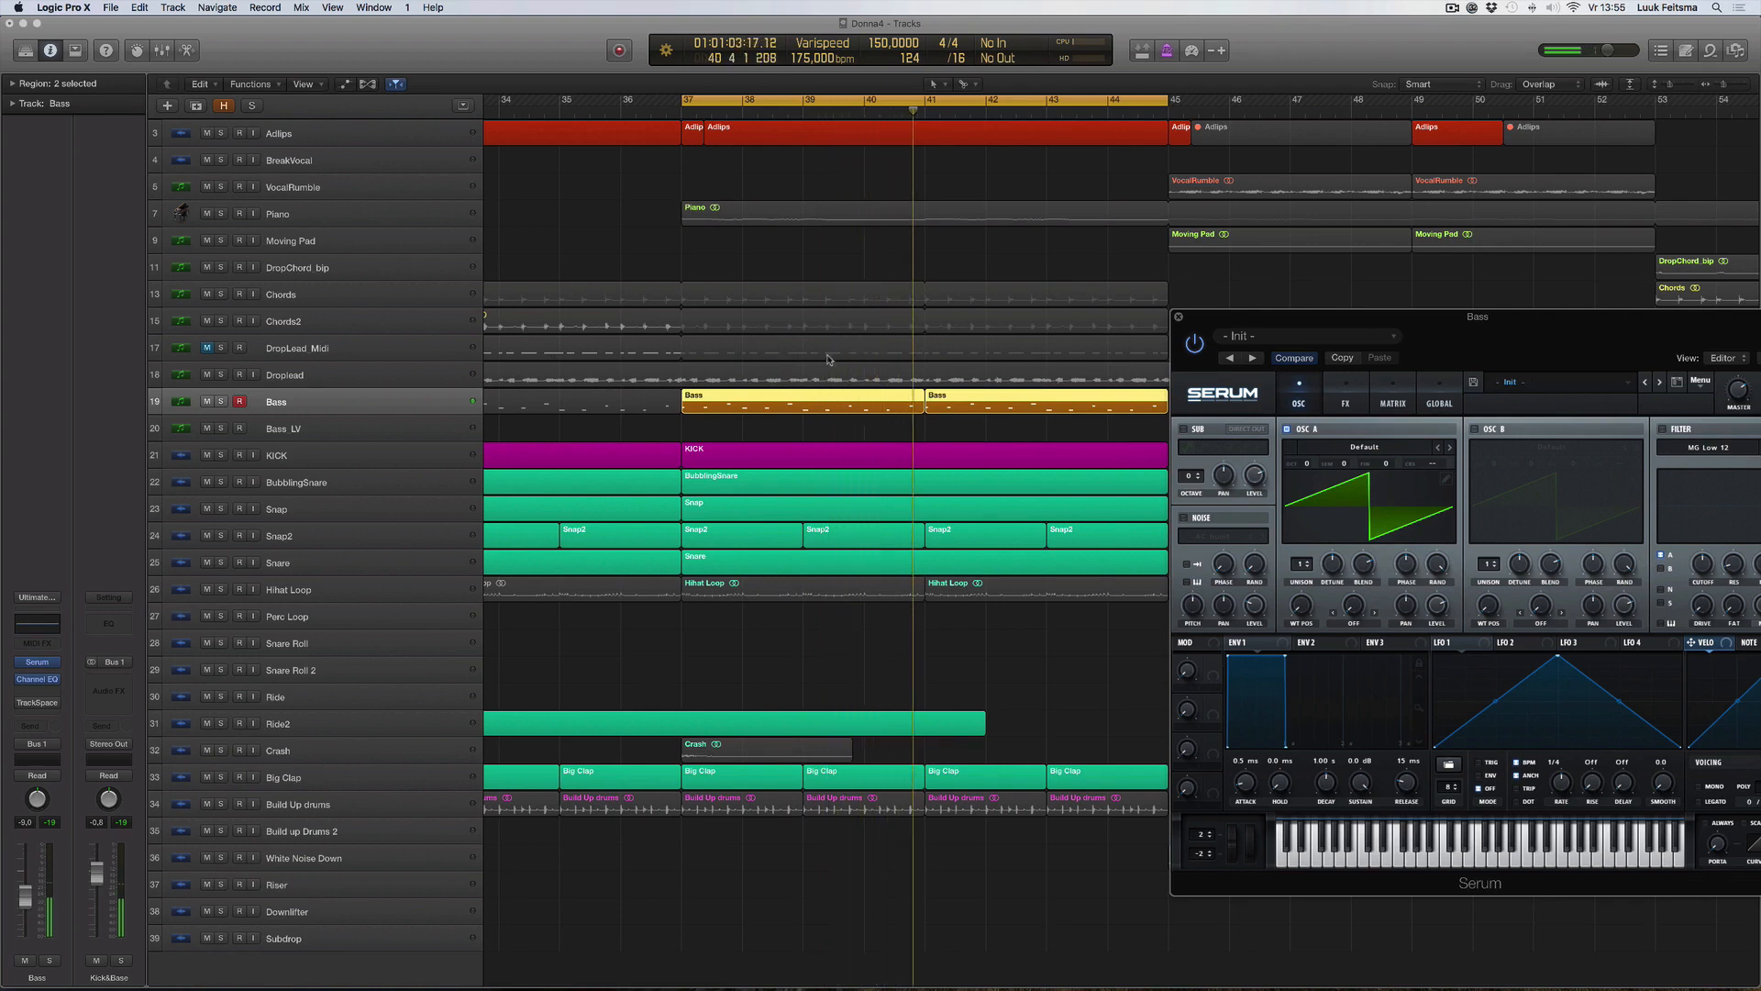
pyautogui.moveTo(1427, 324); pyautogui.dragTo(528, 350)
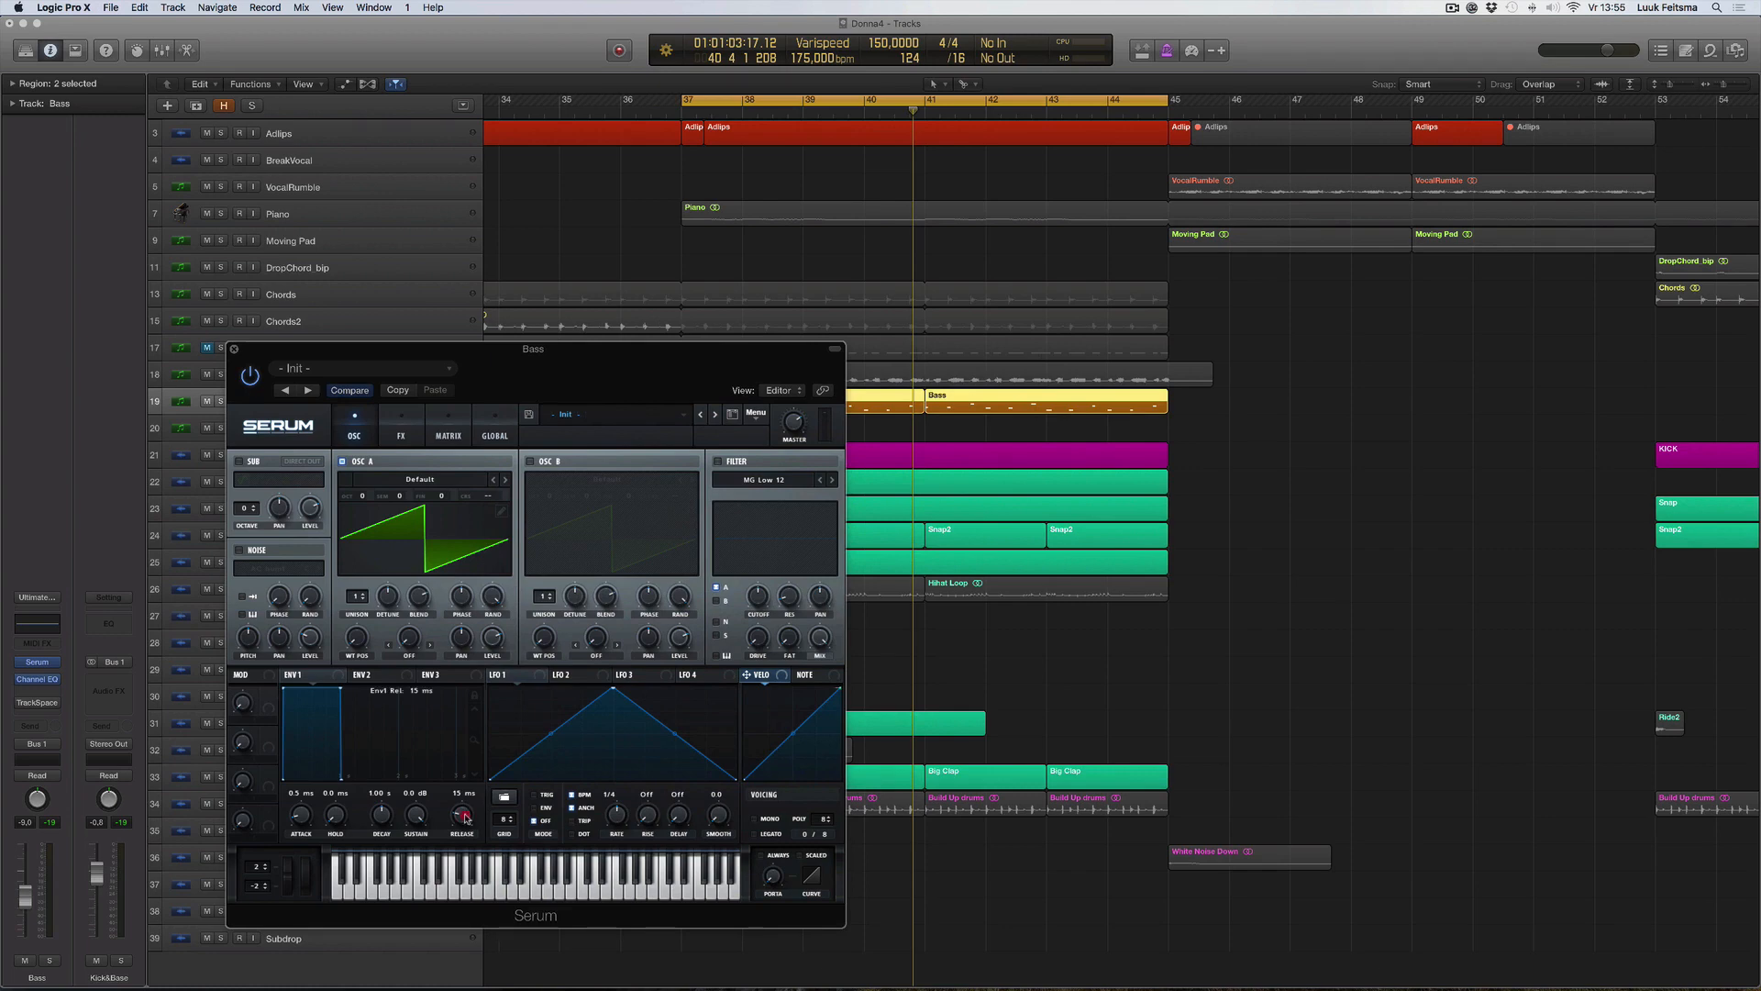
# Lengthen the Env 1 release to about 588 ms while listening to the bass.
pyautogui.scroll(3, 465, 810)
pyautogui.scroll(3, 466, 802)
pyautogui.scroll(5, 468, 798)
pyautogui.scroll(4, 468, 808)
pyautogui.press('space')
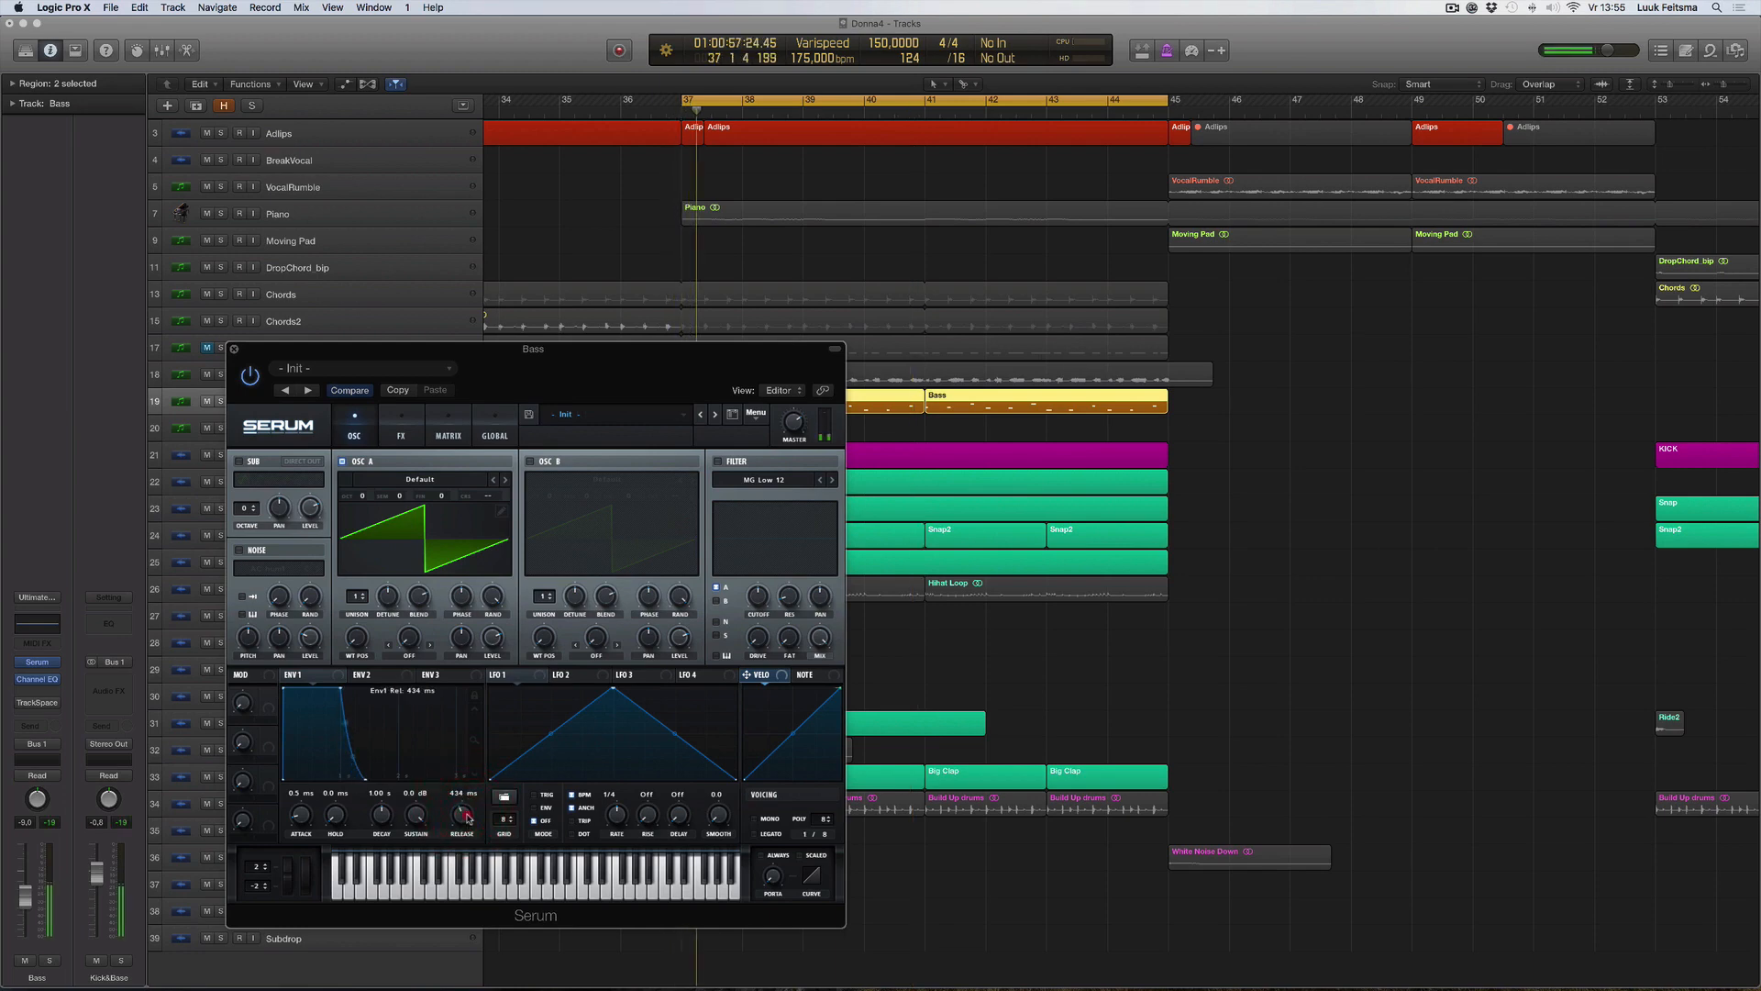
pyautogui.scroll(2, 467, 817)
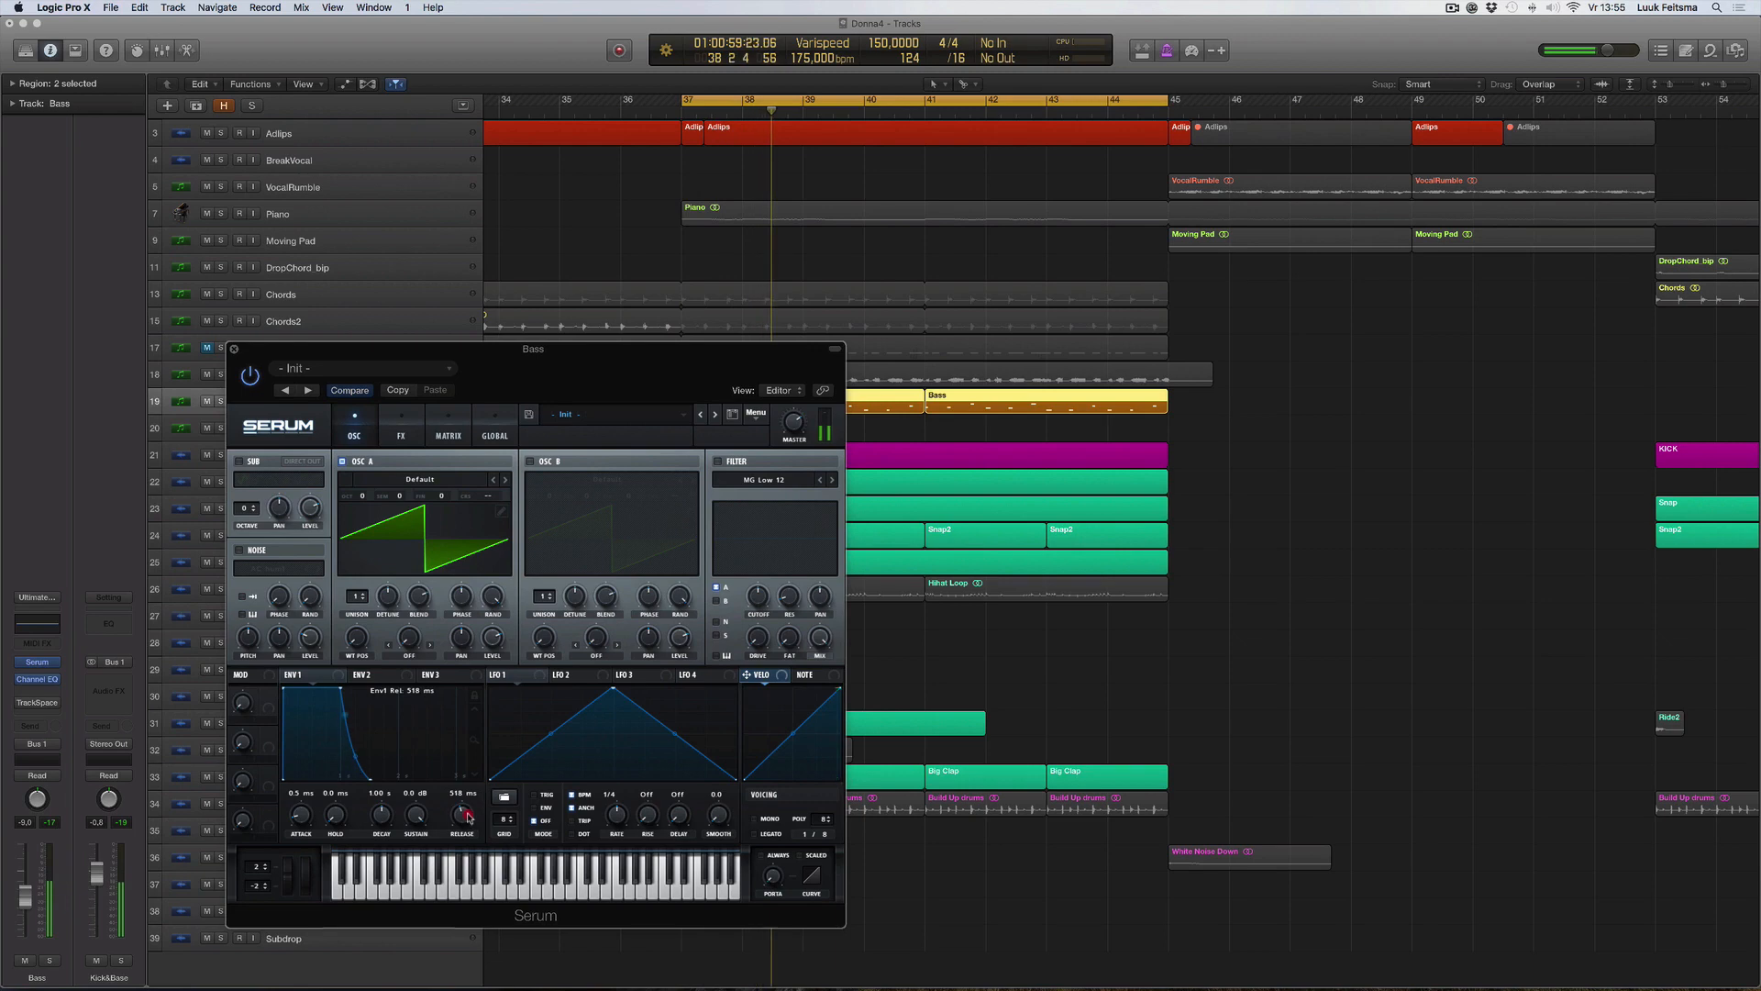
pyautogui.scroll(-2, 467, 816)
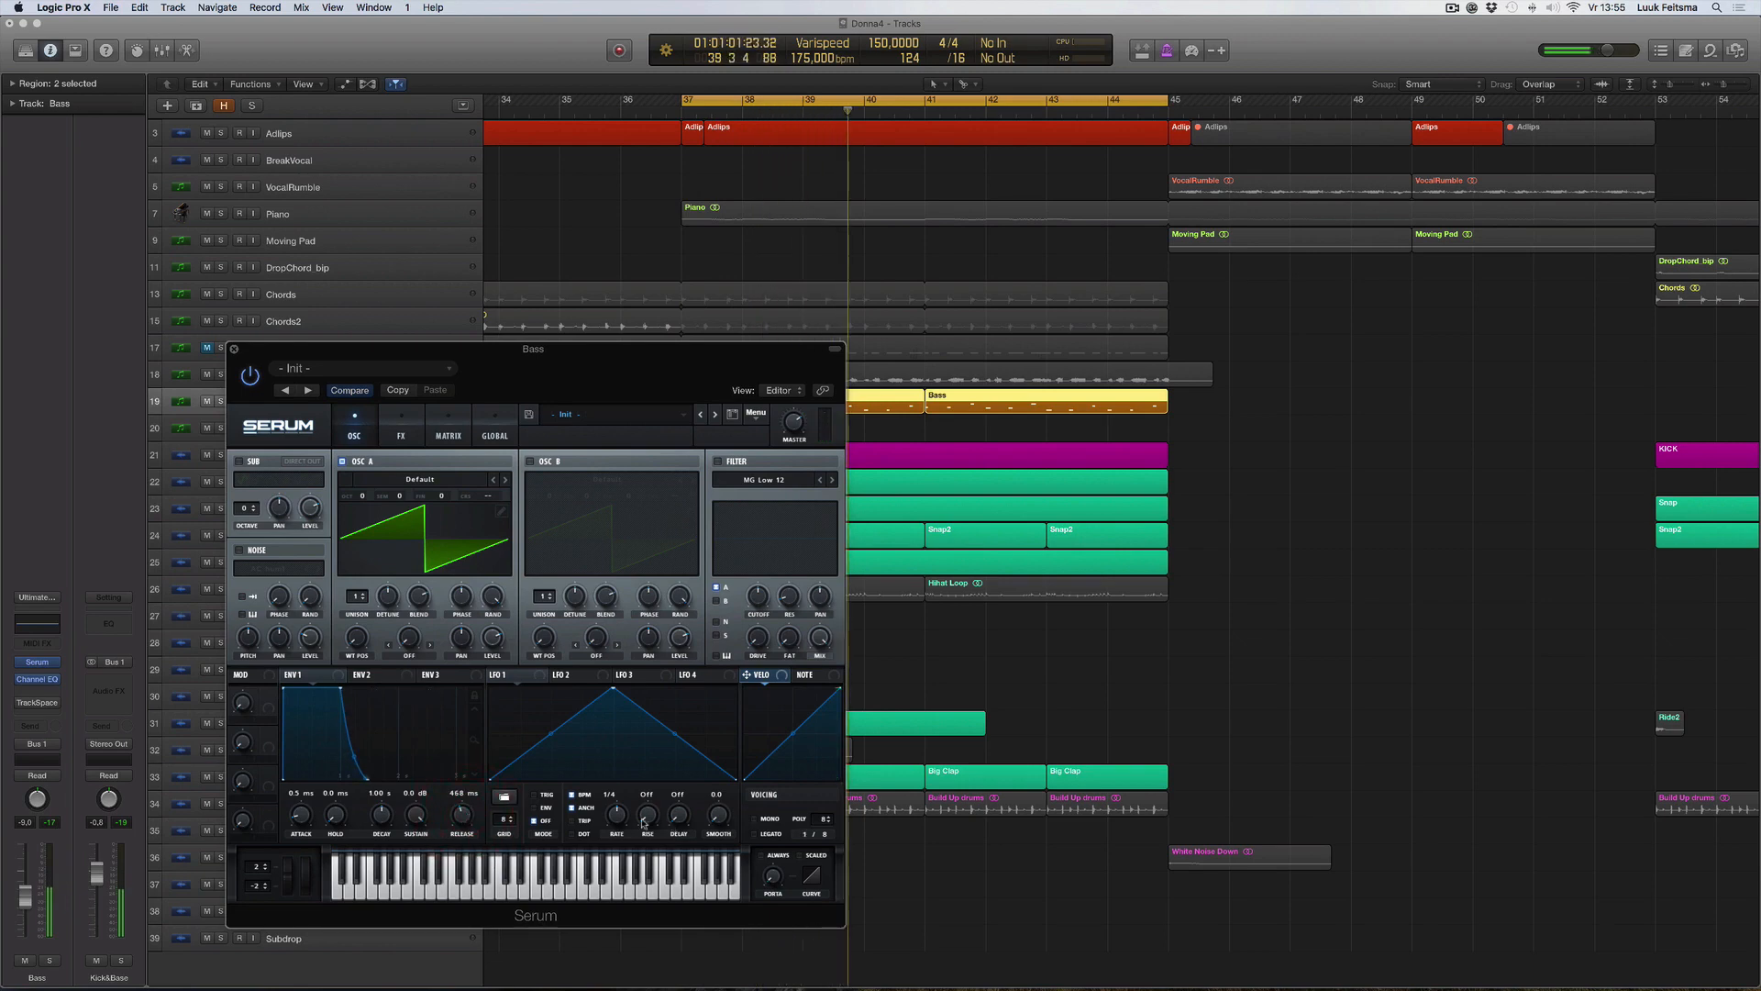
pyautogui.scroll(3, 468, 810)
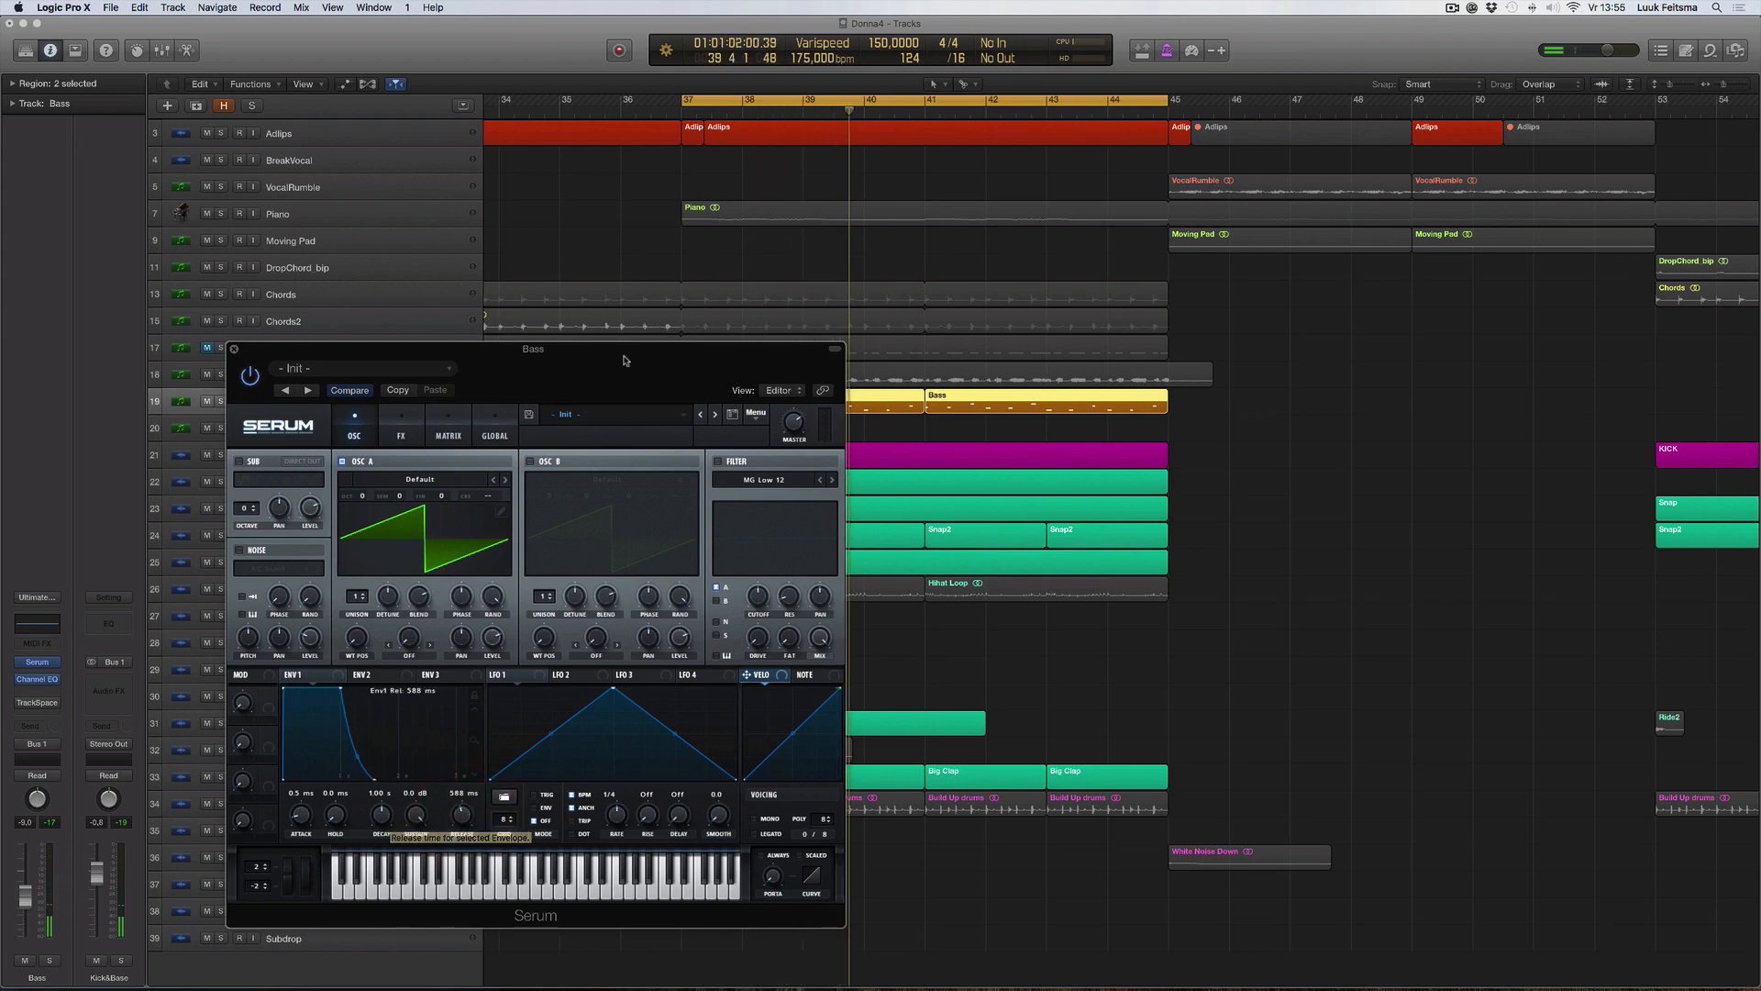
# Try the bass without mono voicing and with the Env 1 release raised to about 1.16 s during playback.
pyautogui.moveTo(620, 350); pyautogui.dragTo(833, 337)
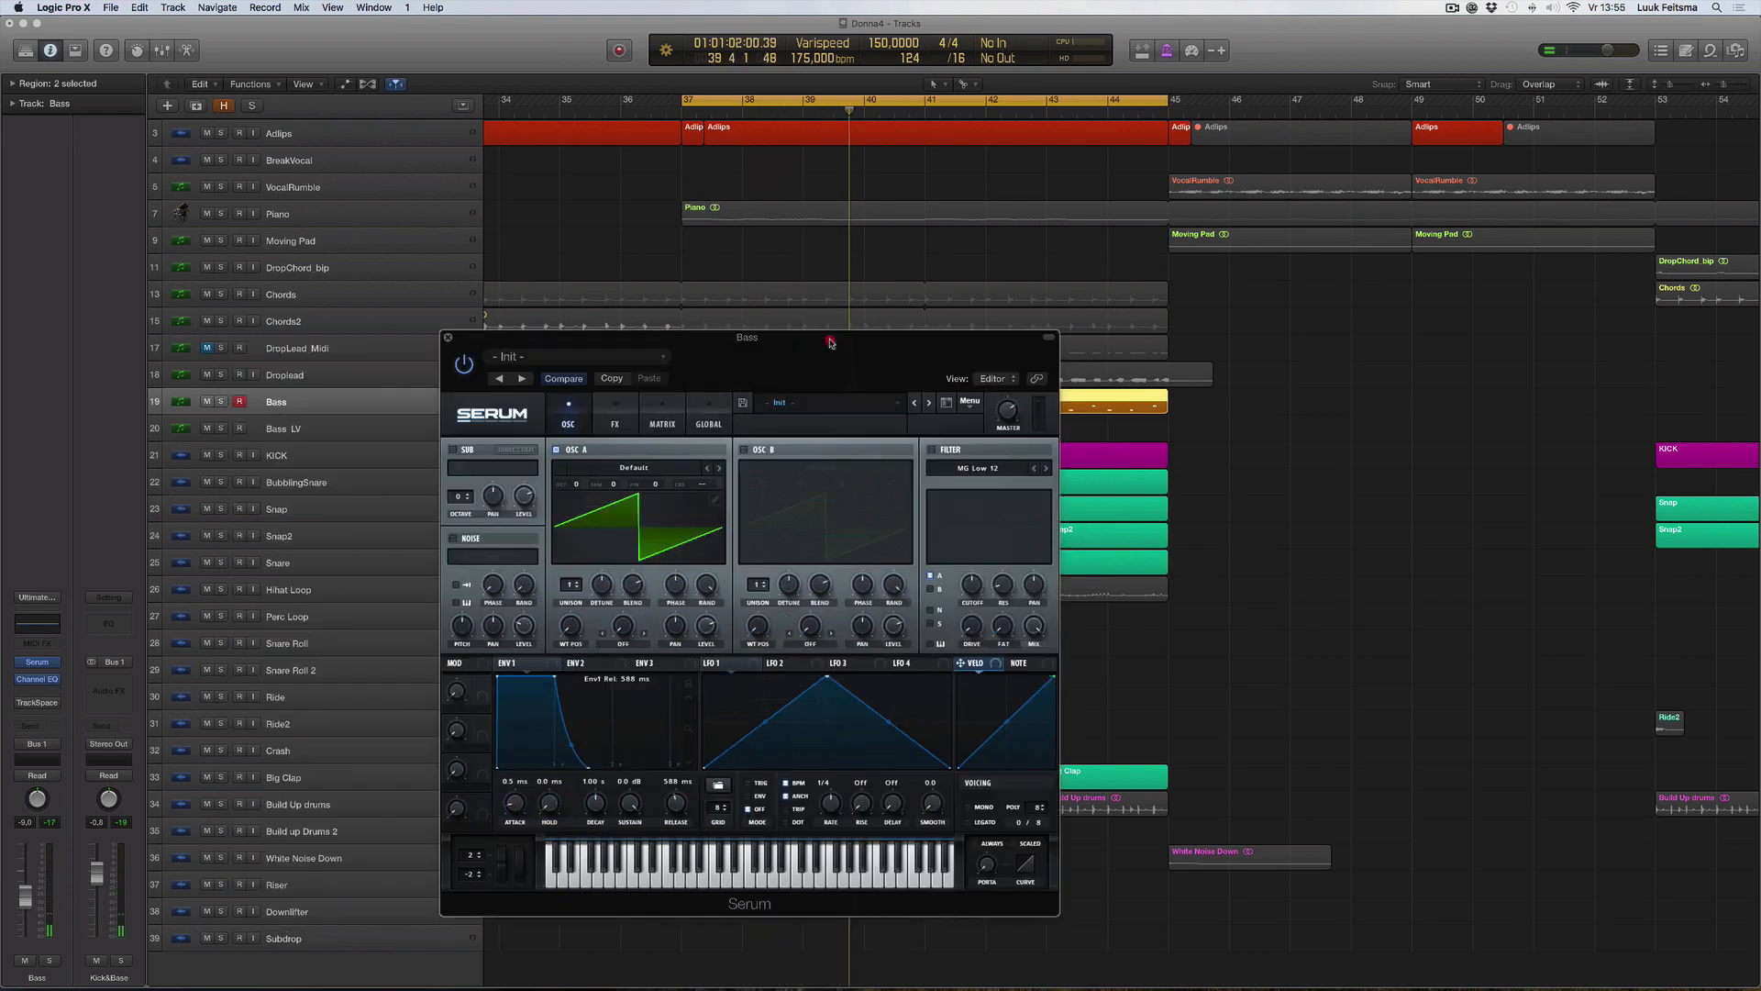
pyautogui.click(974, 811)
pyautogui.moveTo(817, 338); pyautogui.dragTo(1420, 425)
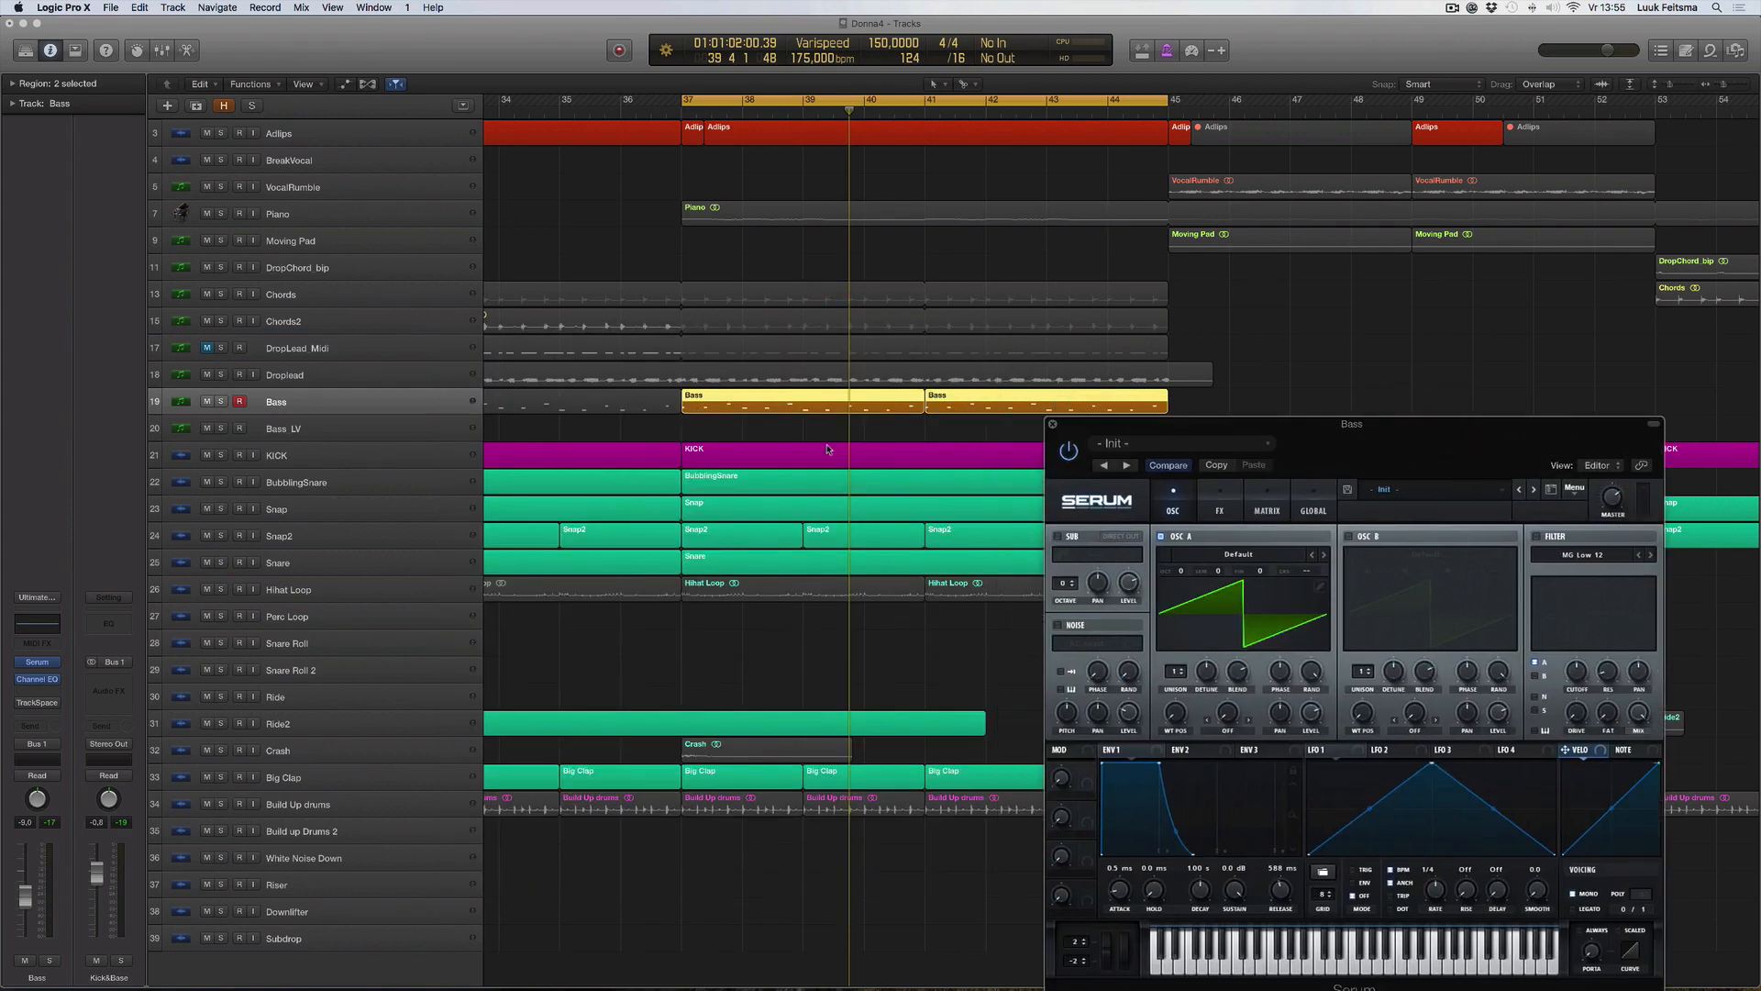
pyautogui.click(1596, 895)
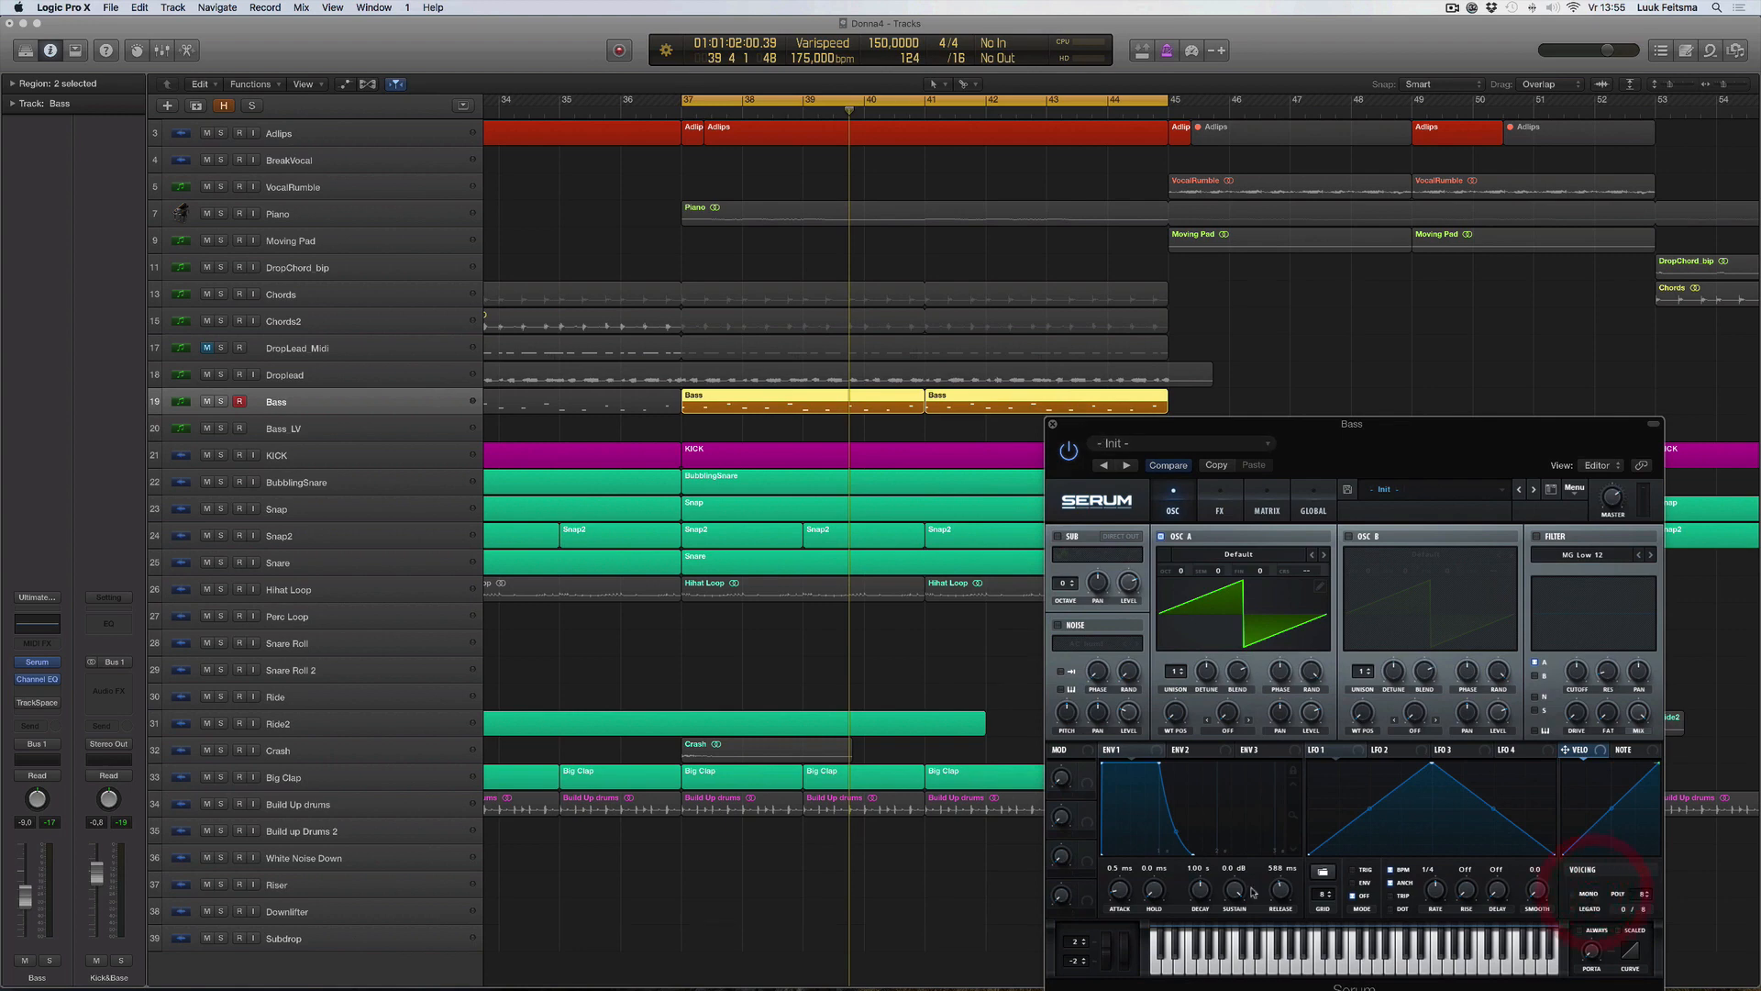
pyautogui.moveTo(1278, 890); pyautogui.dragTo(1275, 879)
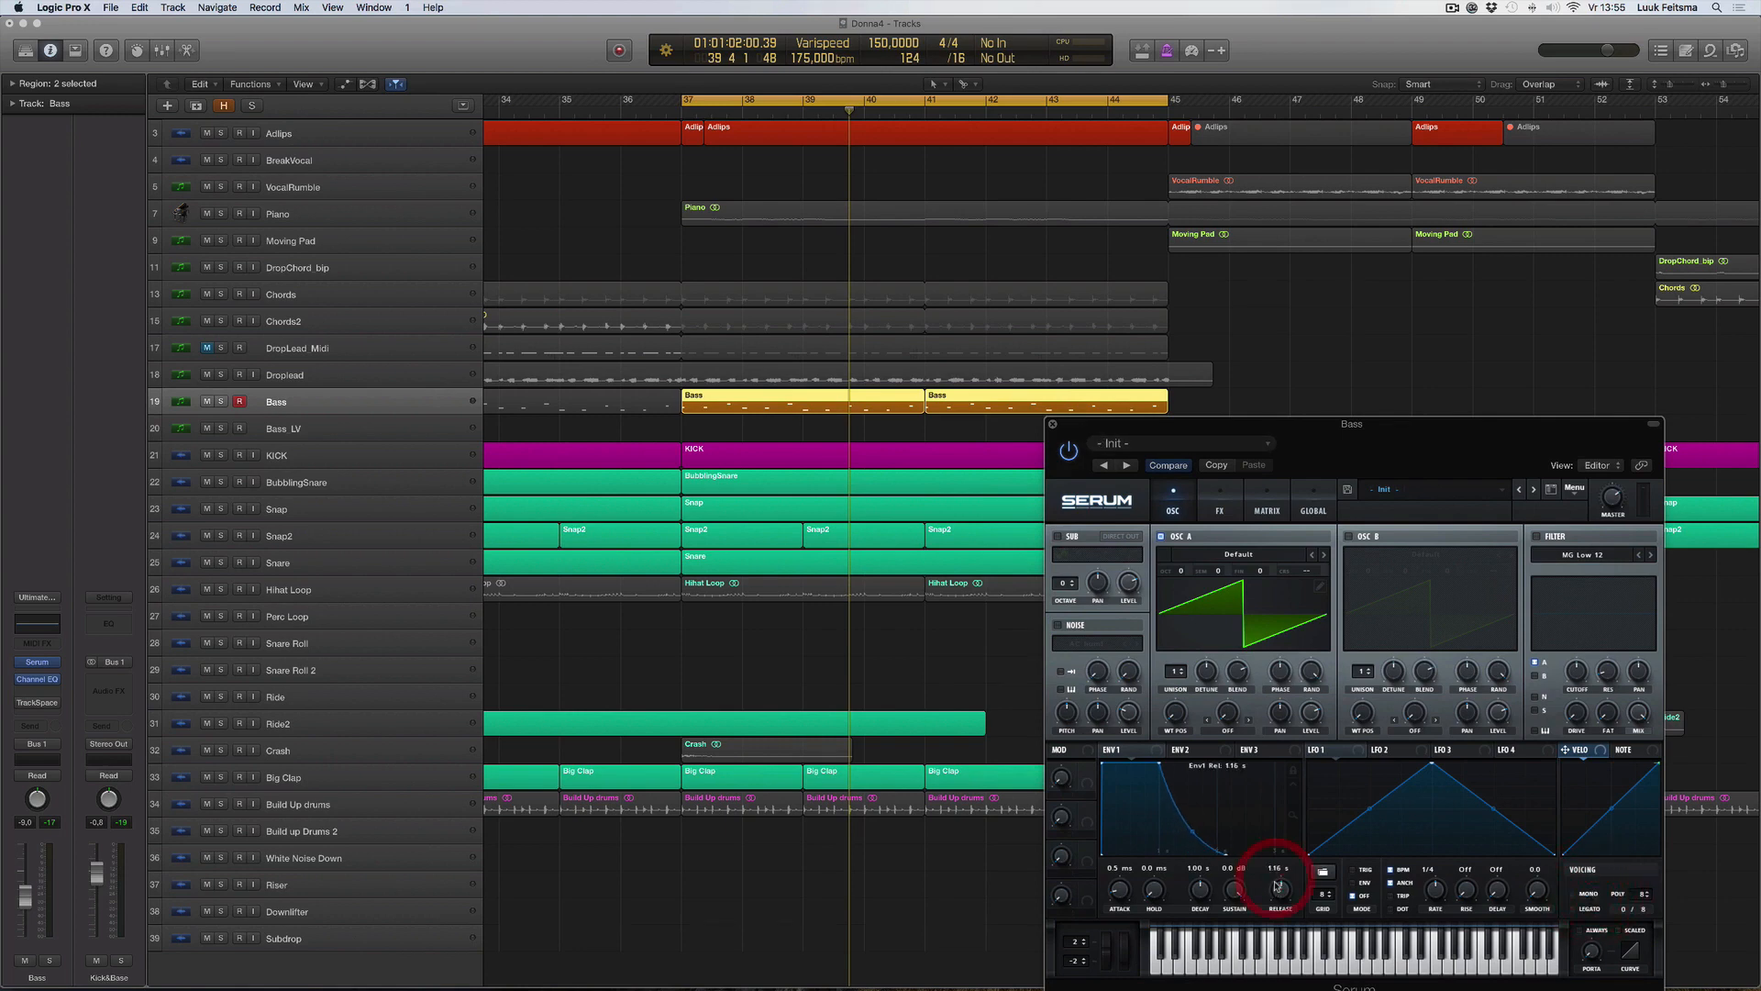
pyautogui.press('space')
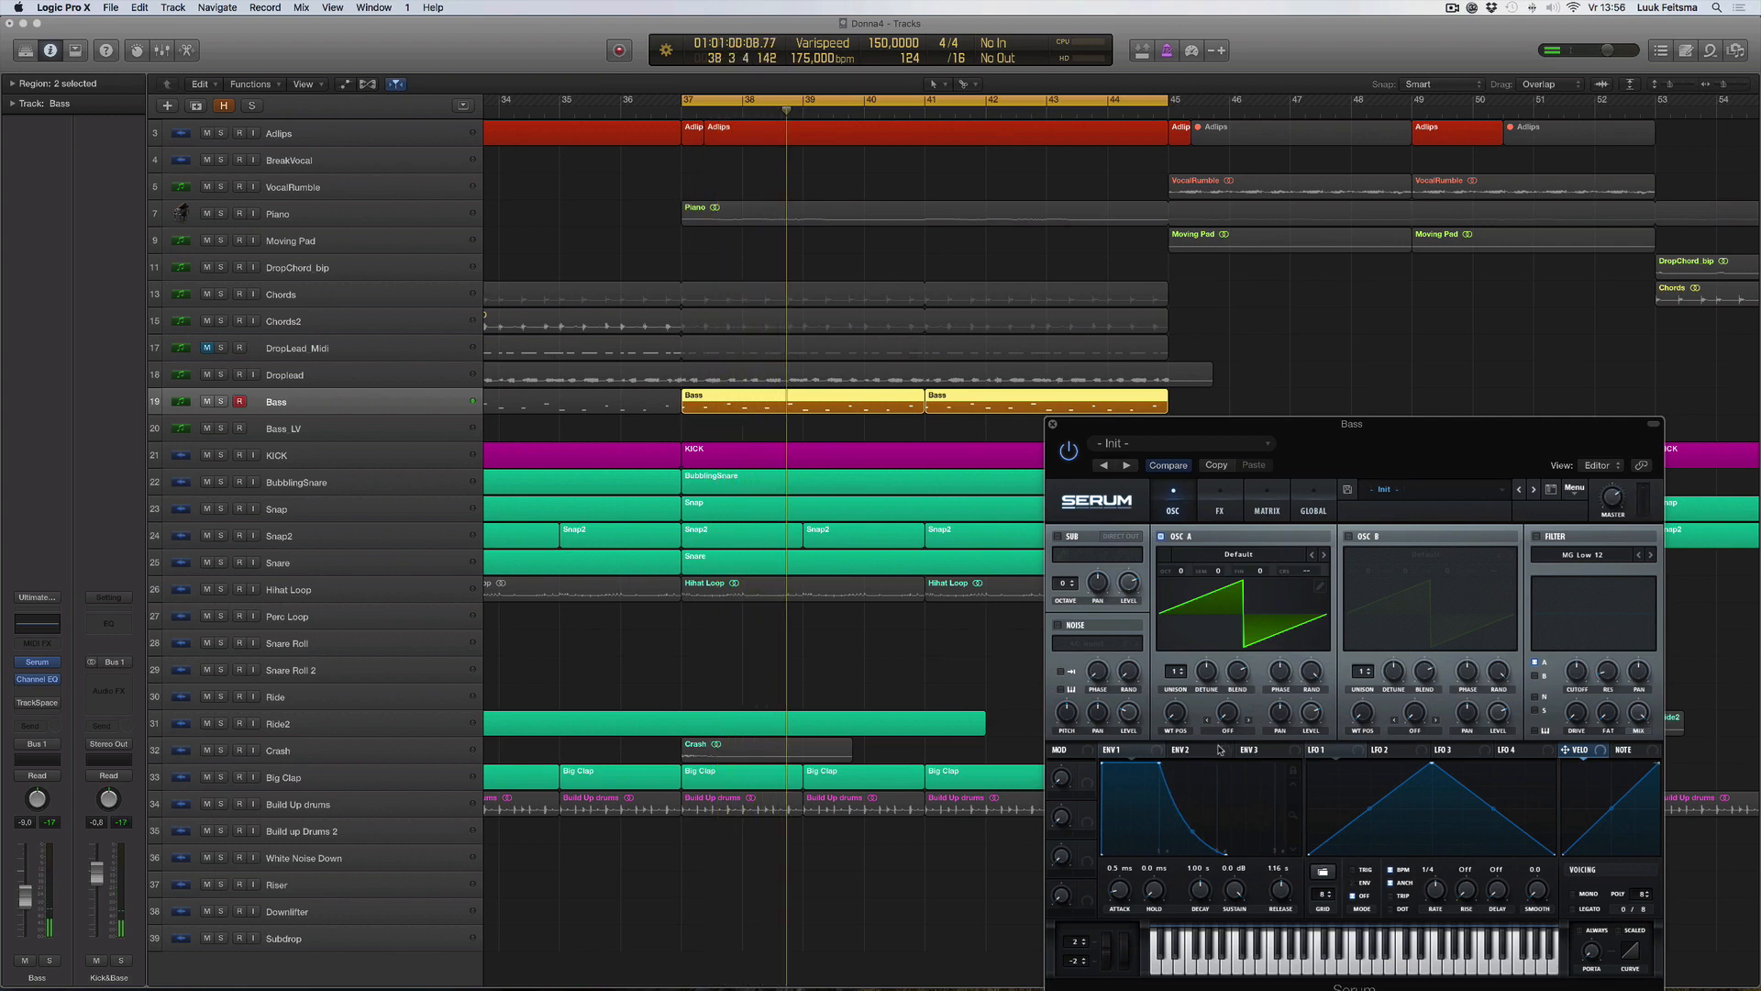
# Enable Mono voicing and set the Env 1 release to 800 ms while auditioning the bass.
pyautogui.click(1572, 894)
pyautogui.press('space')
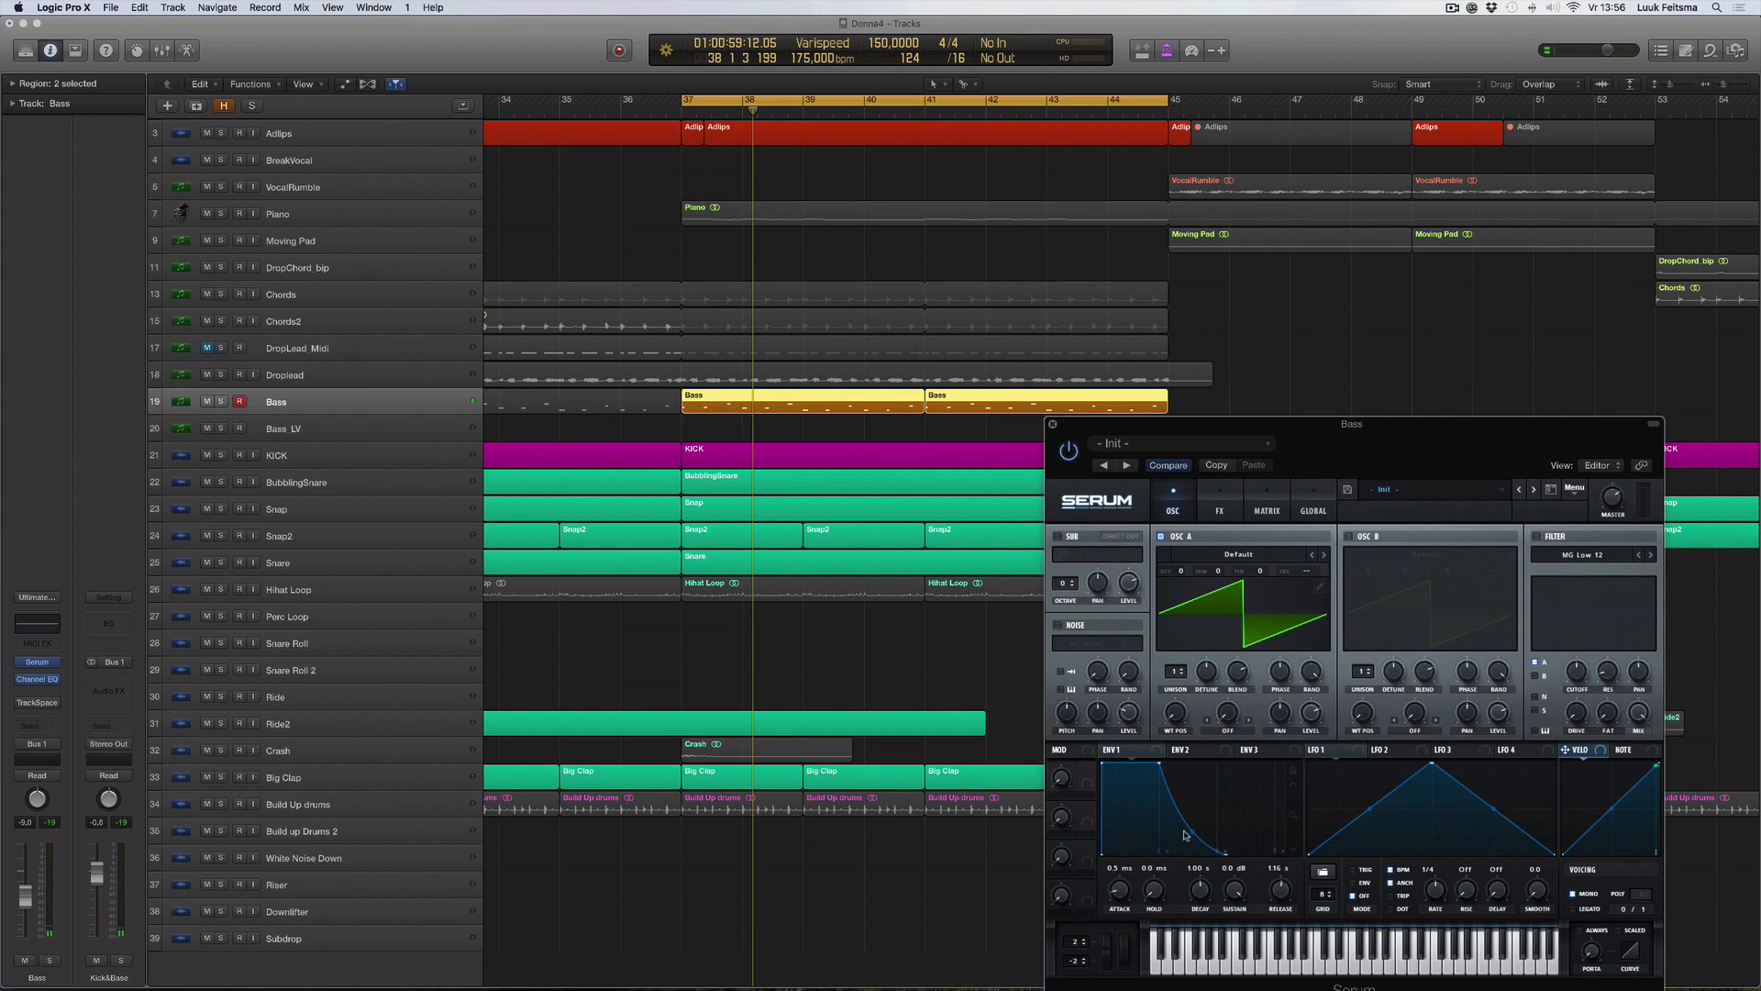
pyautogui.moveTo(1275, 899); pyautogui.dragTo(1278, 901)
pyautogui.press('space')
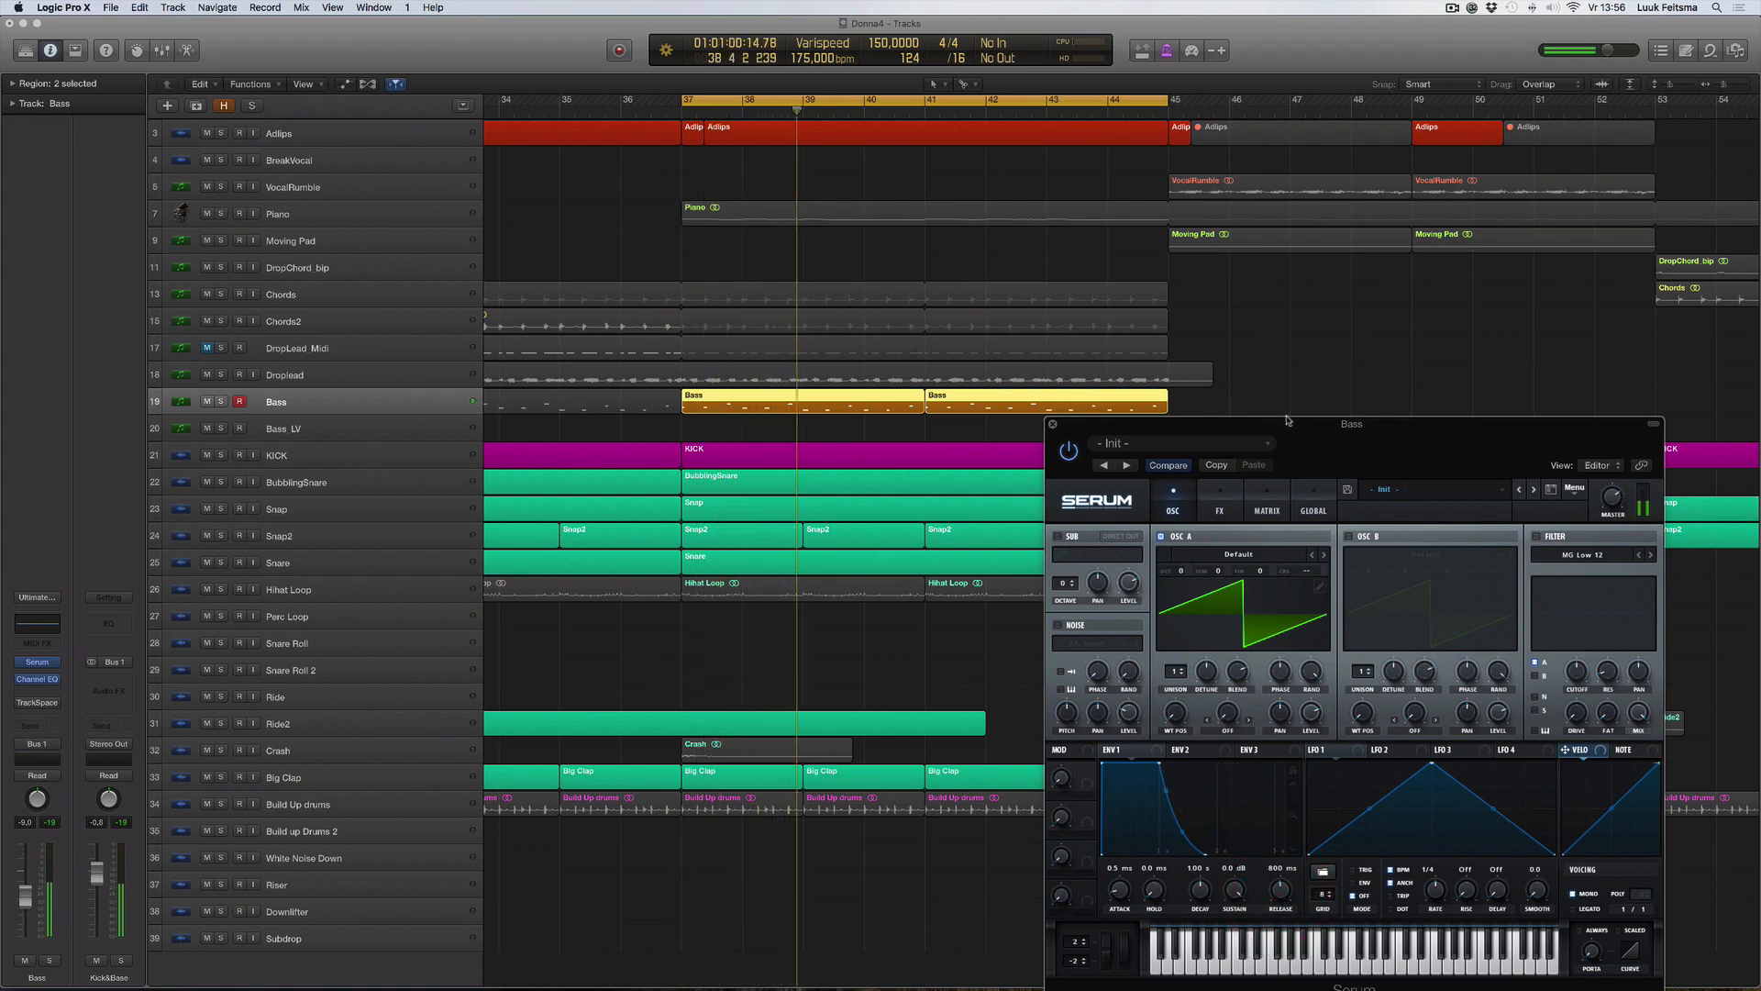
# Change oscillator A's waveform from saw to a sine in the wavetable editor.
pyautogui.moveTo(1287, 425); pyautogui.dragTo(1158, 277)
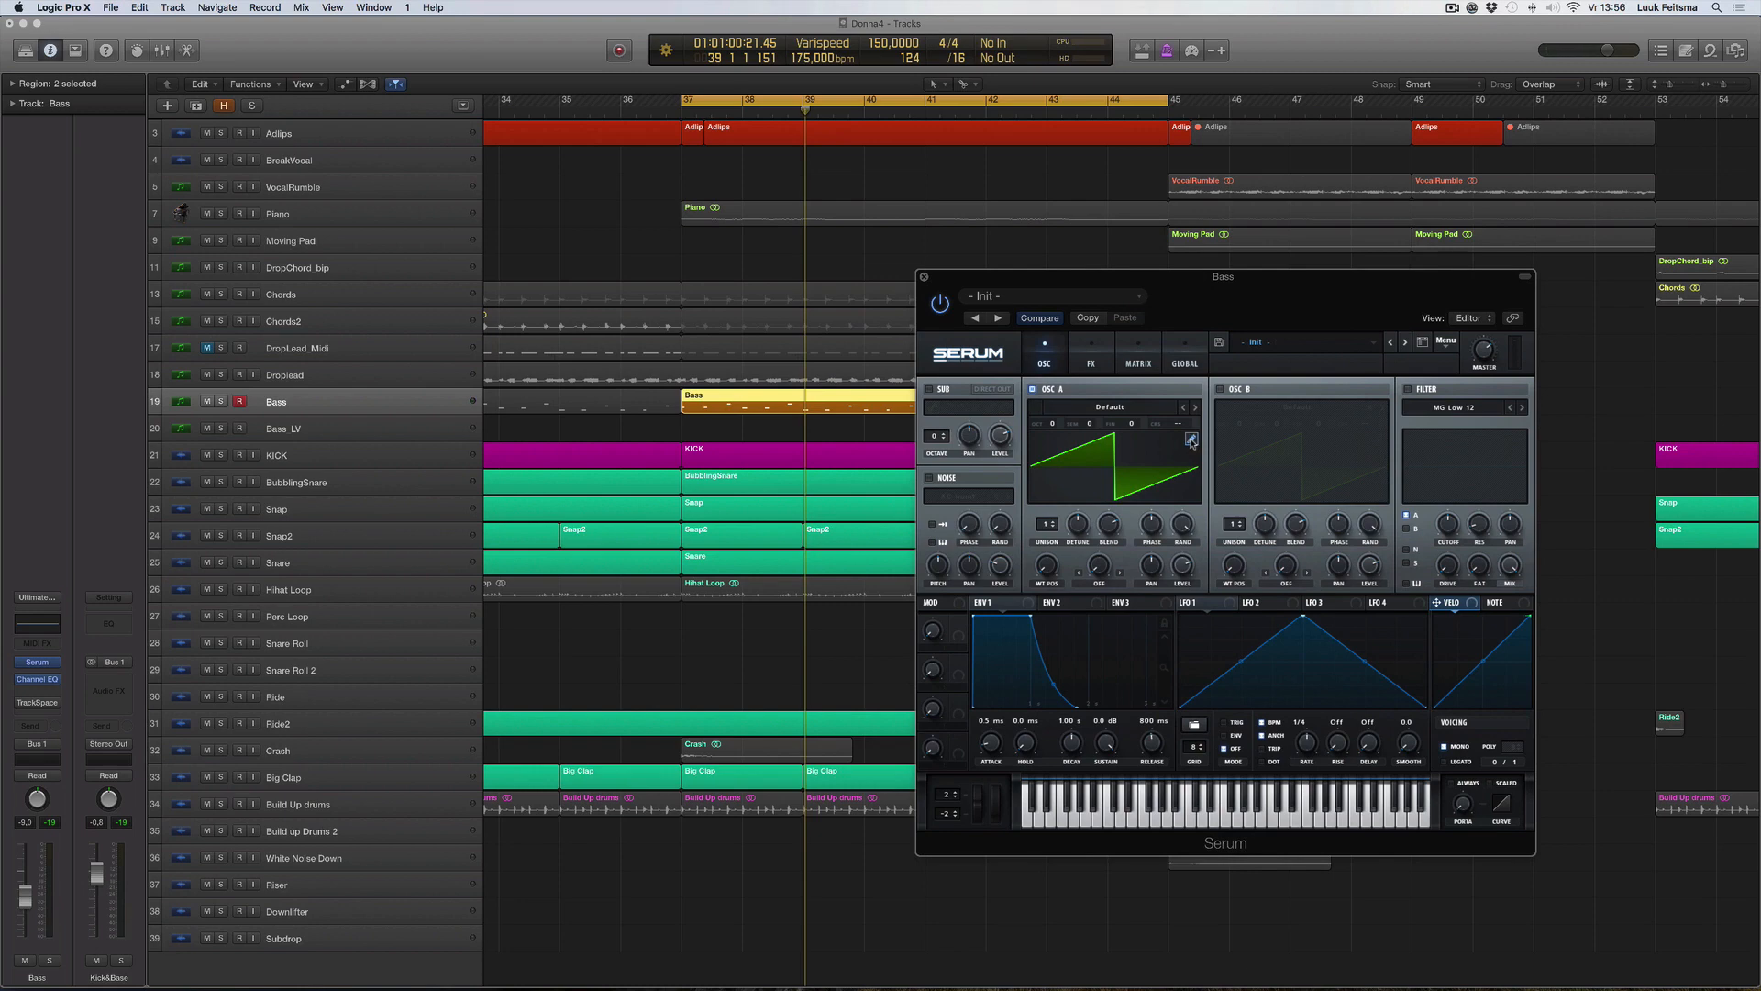
pyautogui.click(1191, 440)
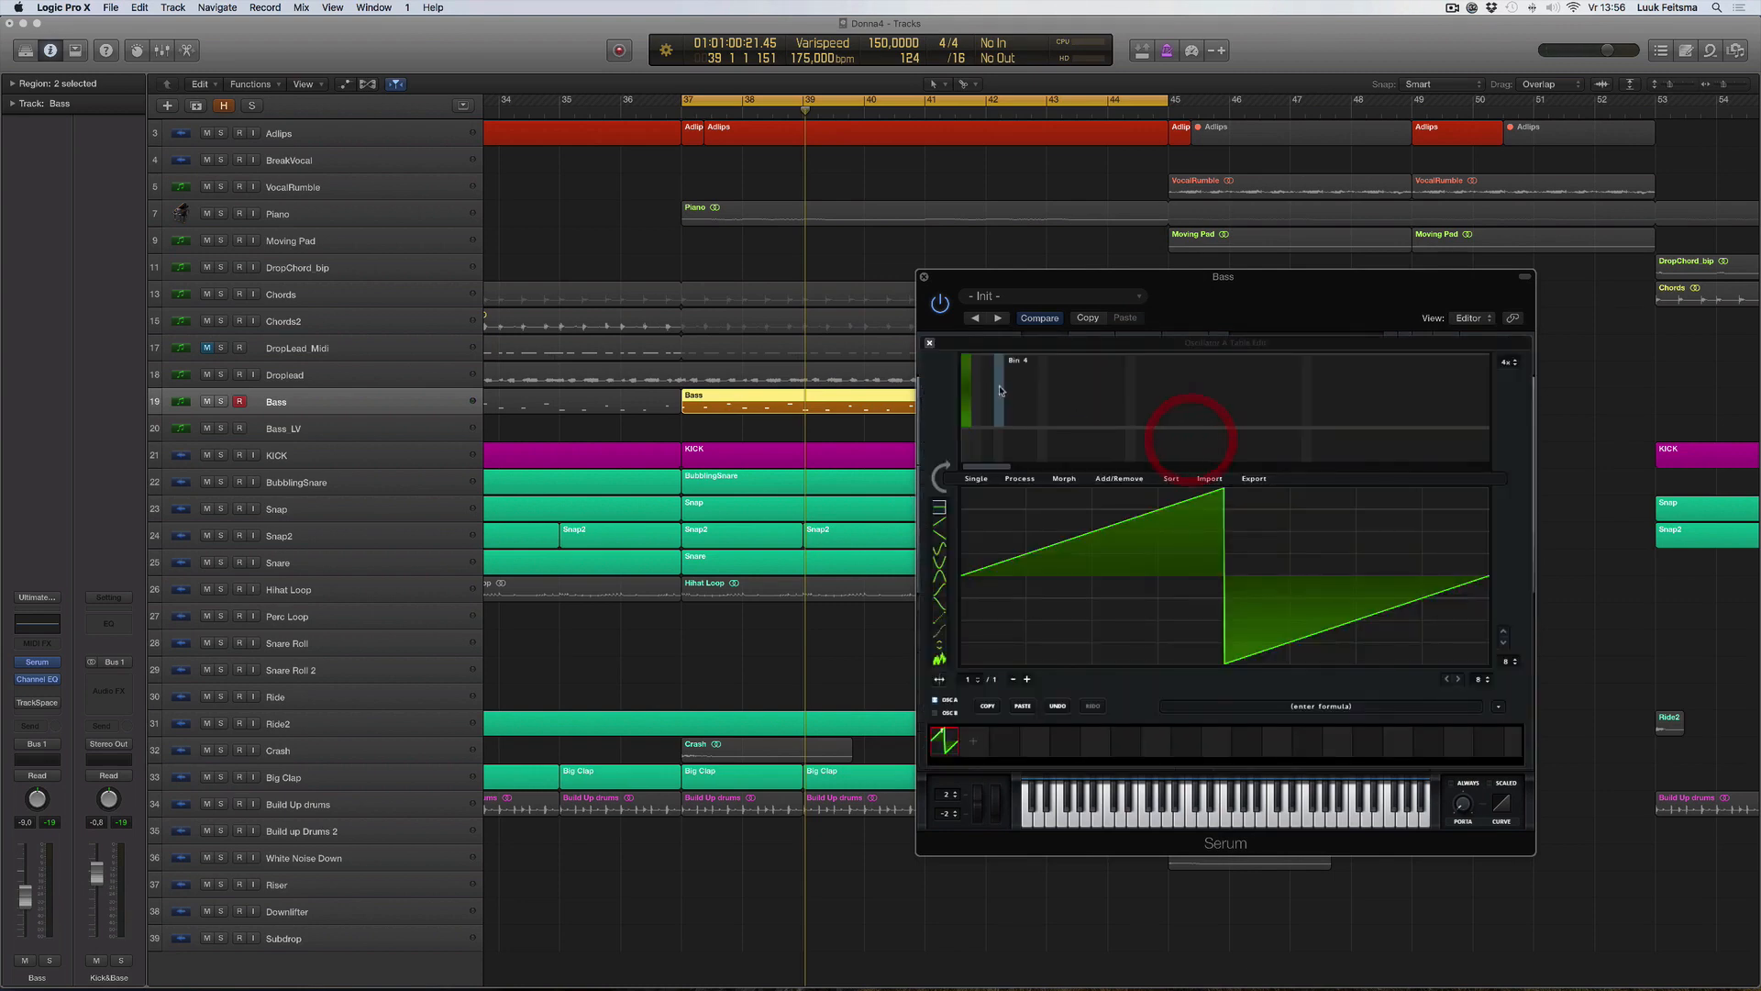
pyautogui.click(952, 360)
pyautogui.click(932, 344)
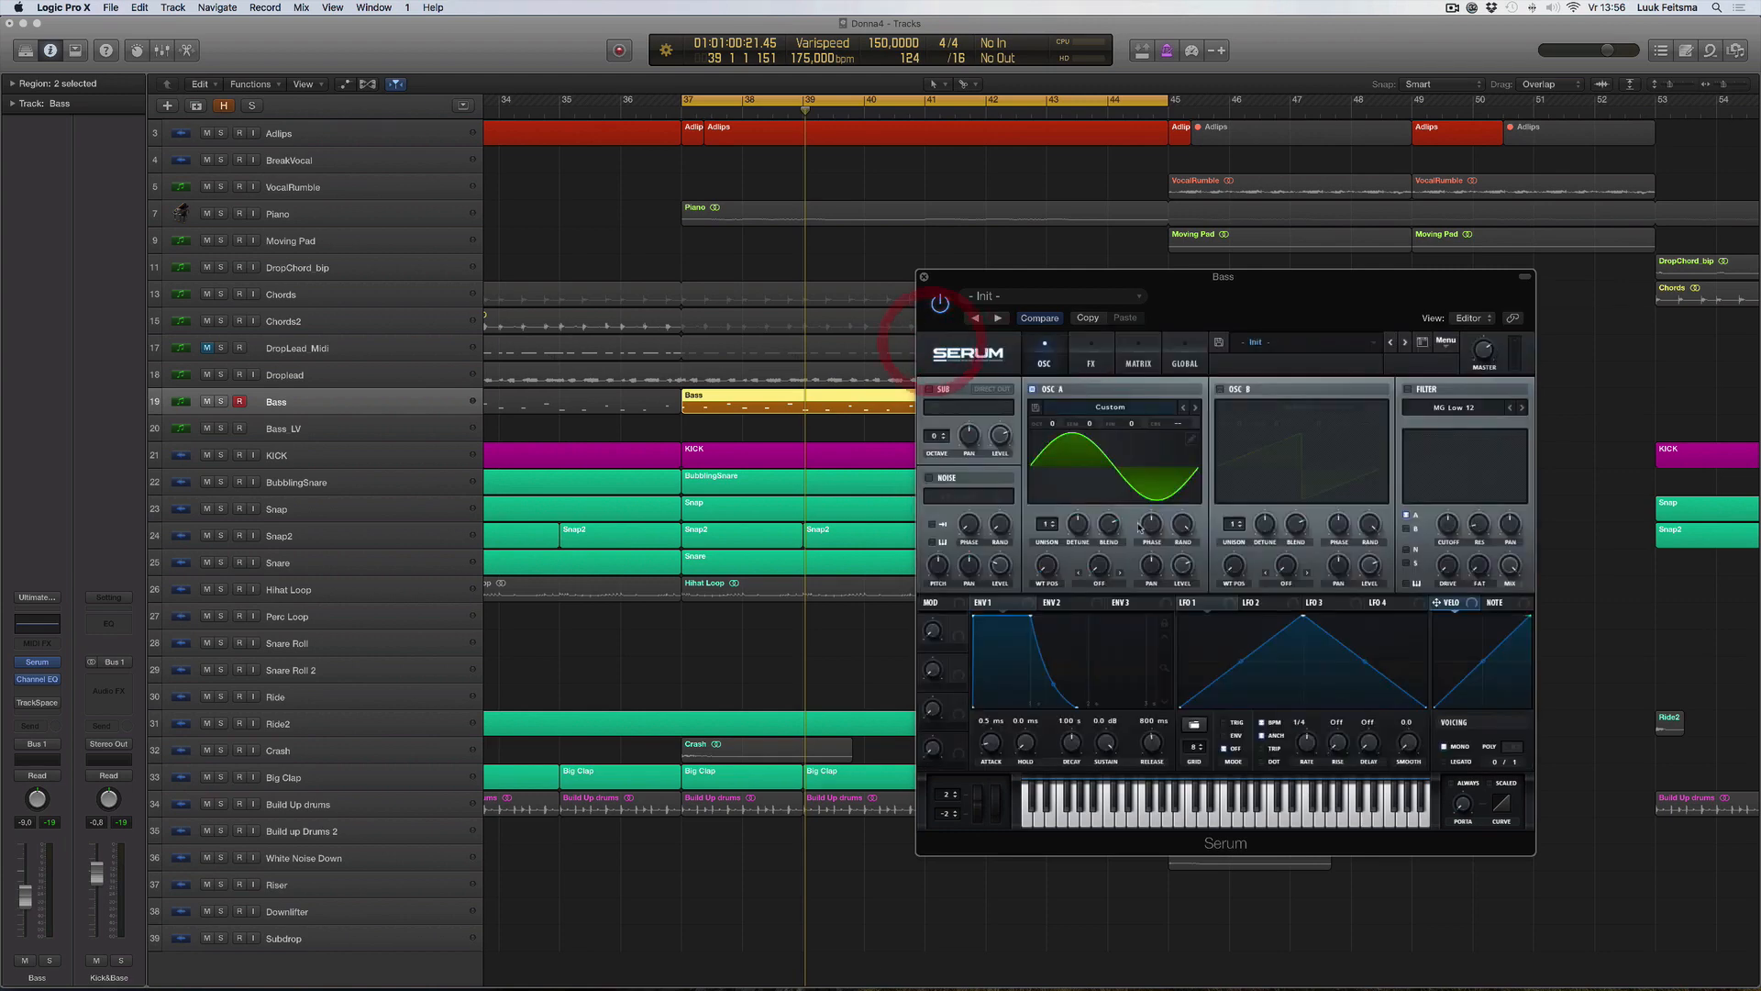
# Lower oscillator A's octave to -2 while playing the bass.
pyautogui.press('space')
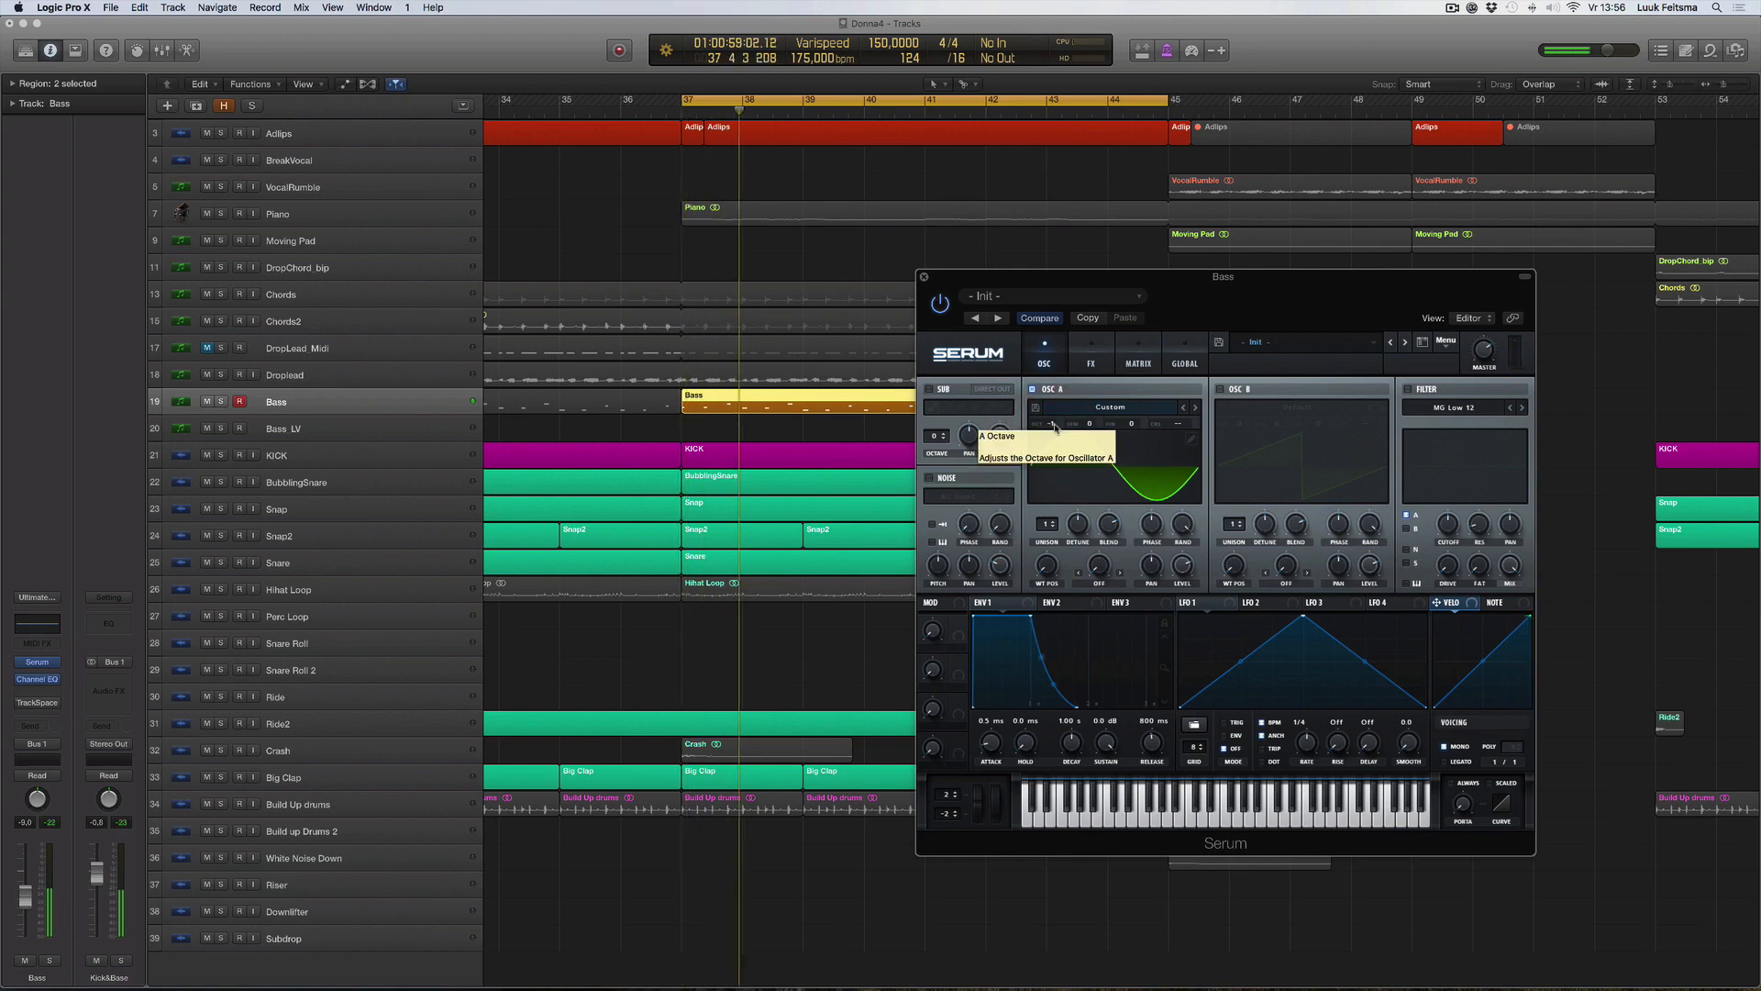
pyautogui.click(1054, 428)
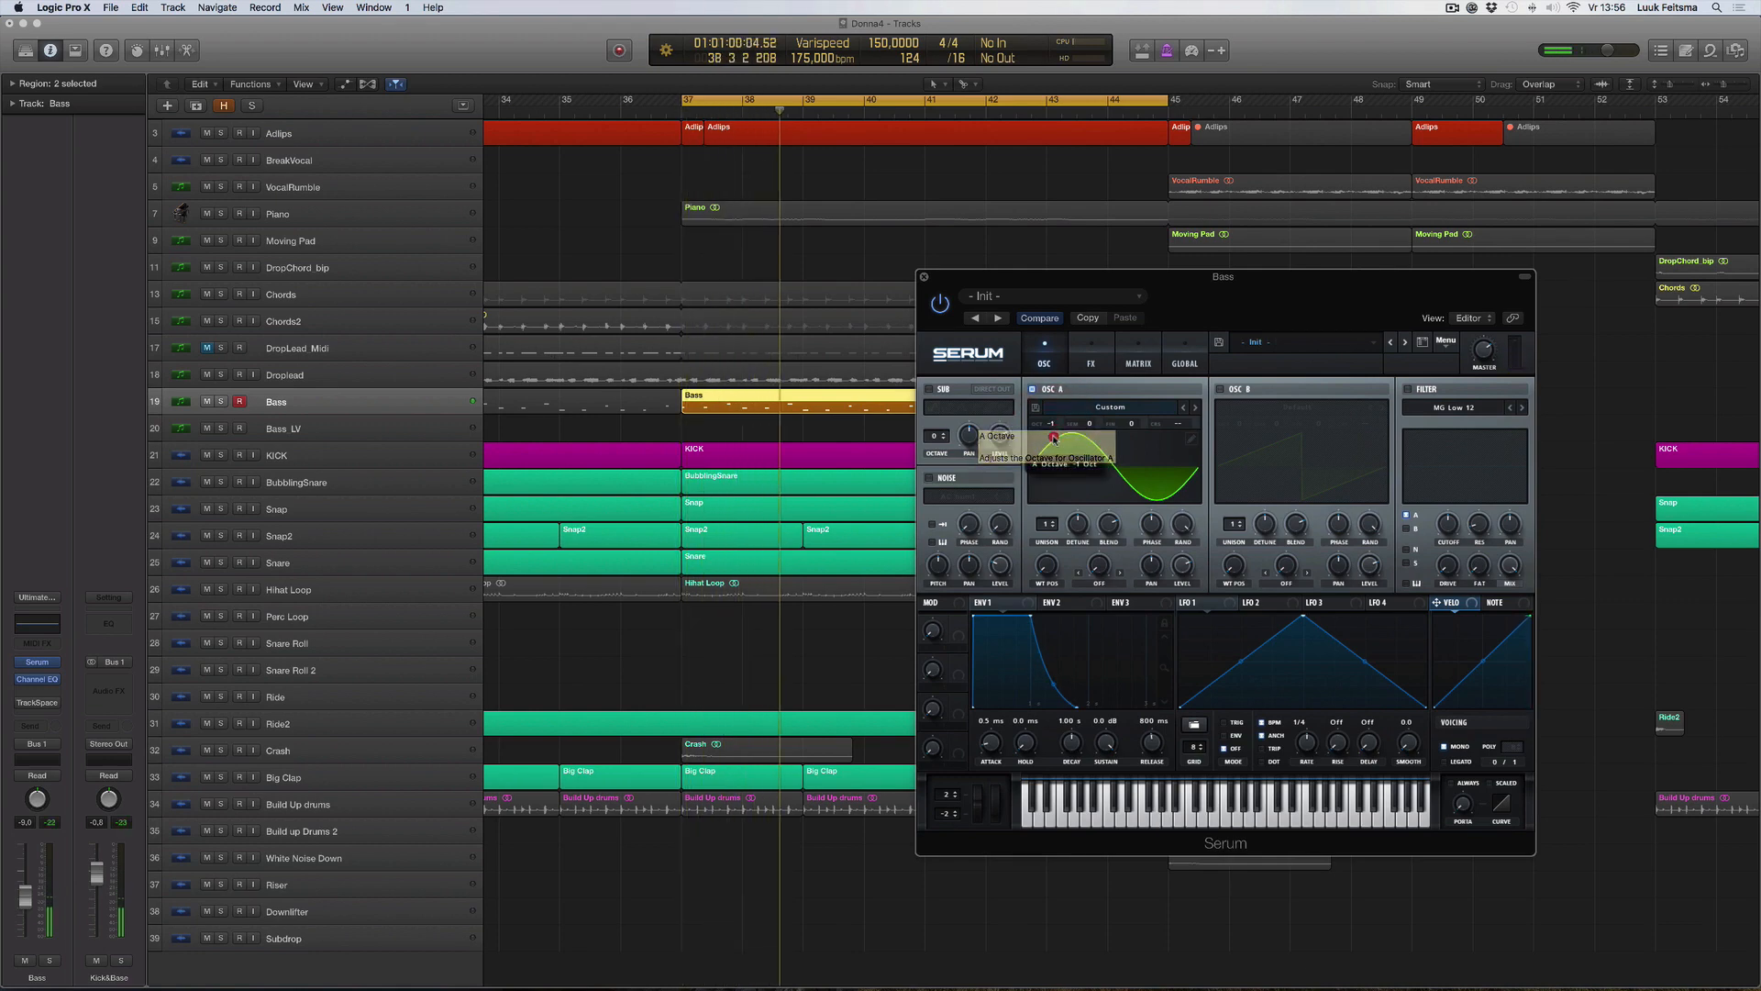
pyautogui.moveTo(1053, 437); pyautogui.dragTo(1051, 452)
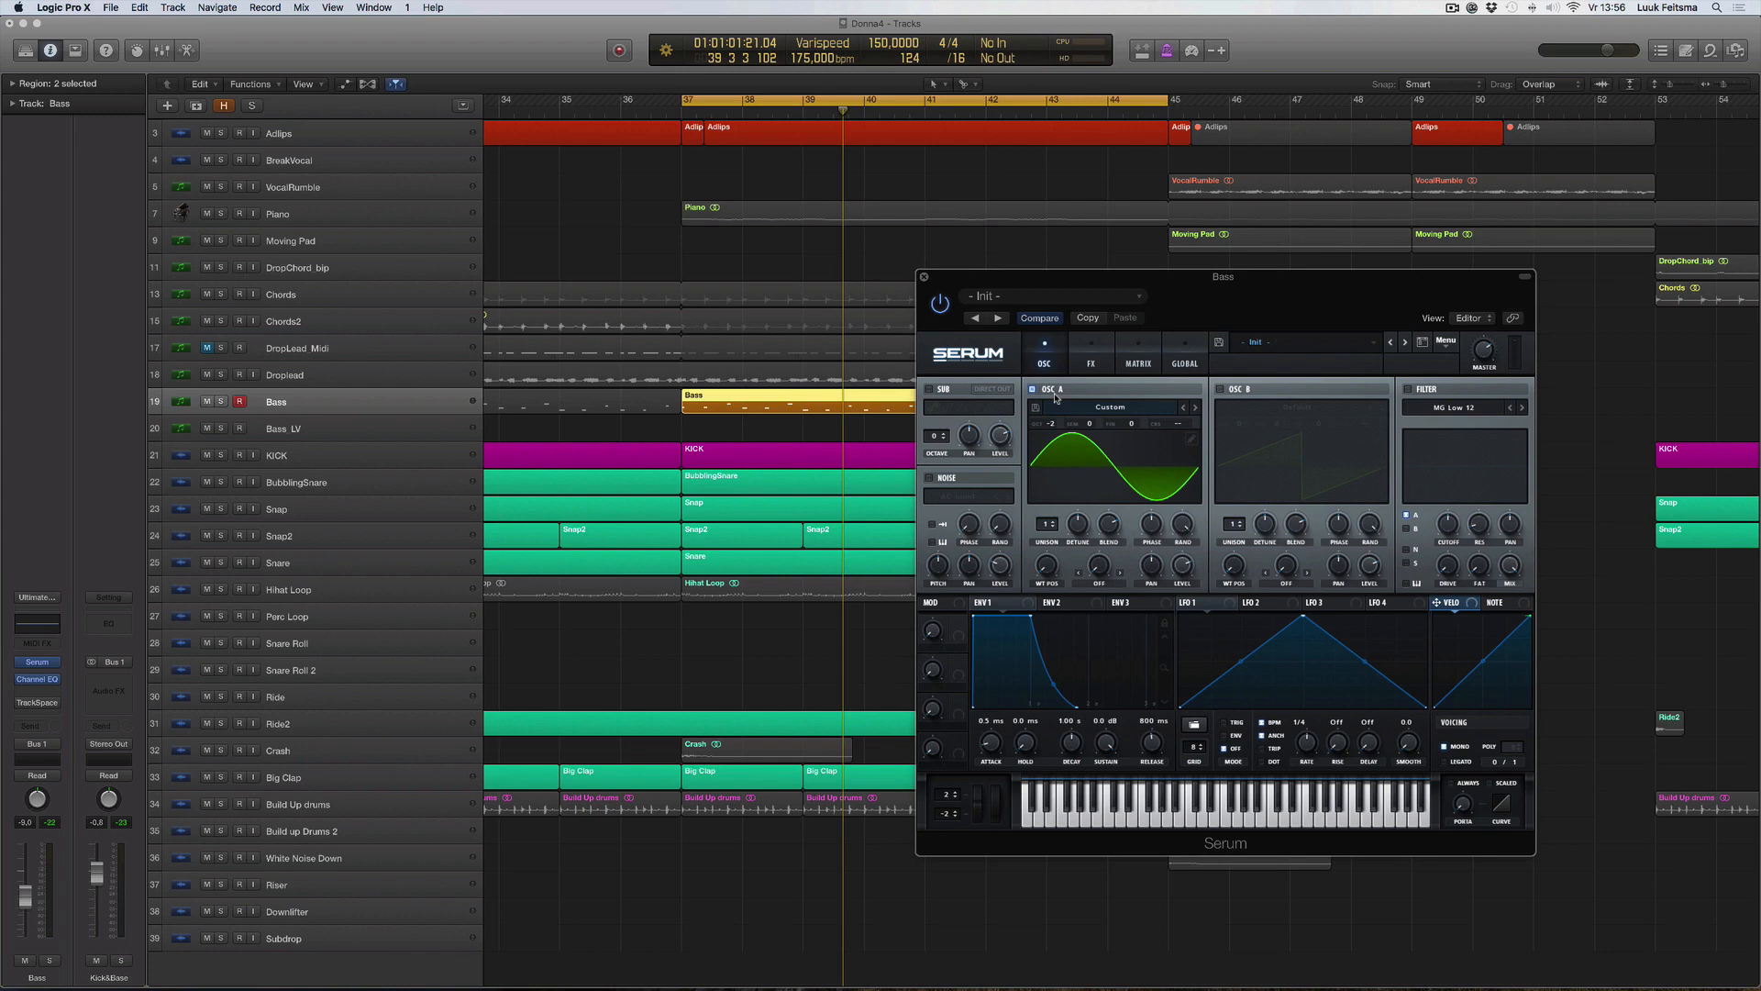
pyautogui.press('space')
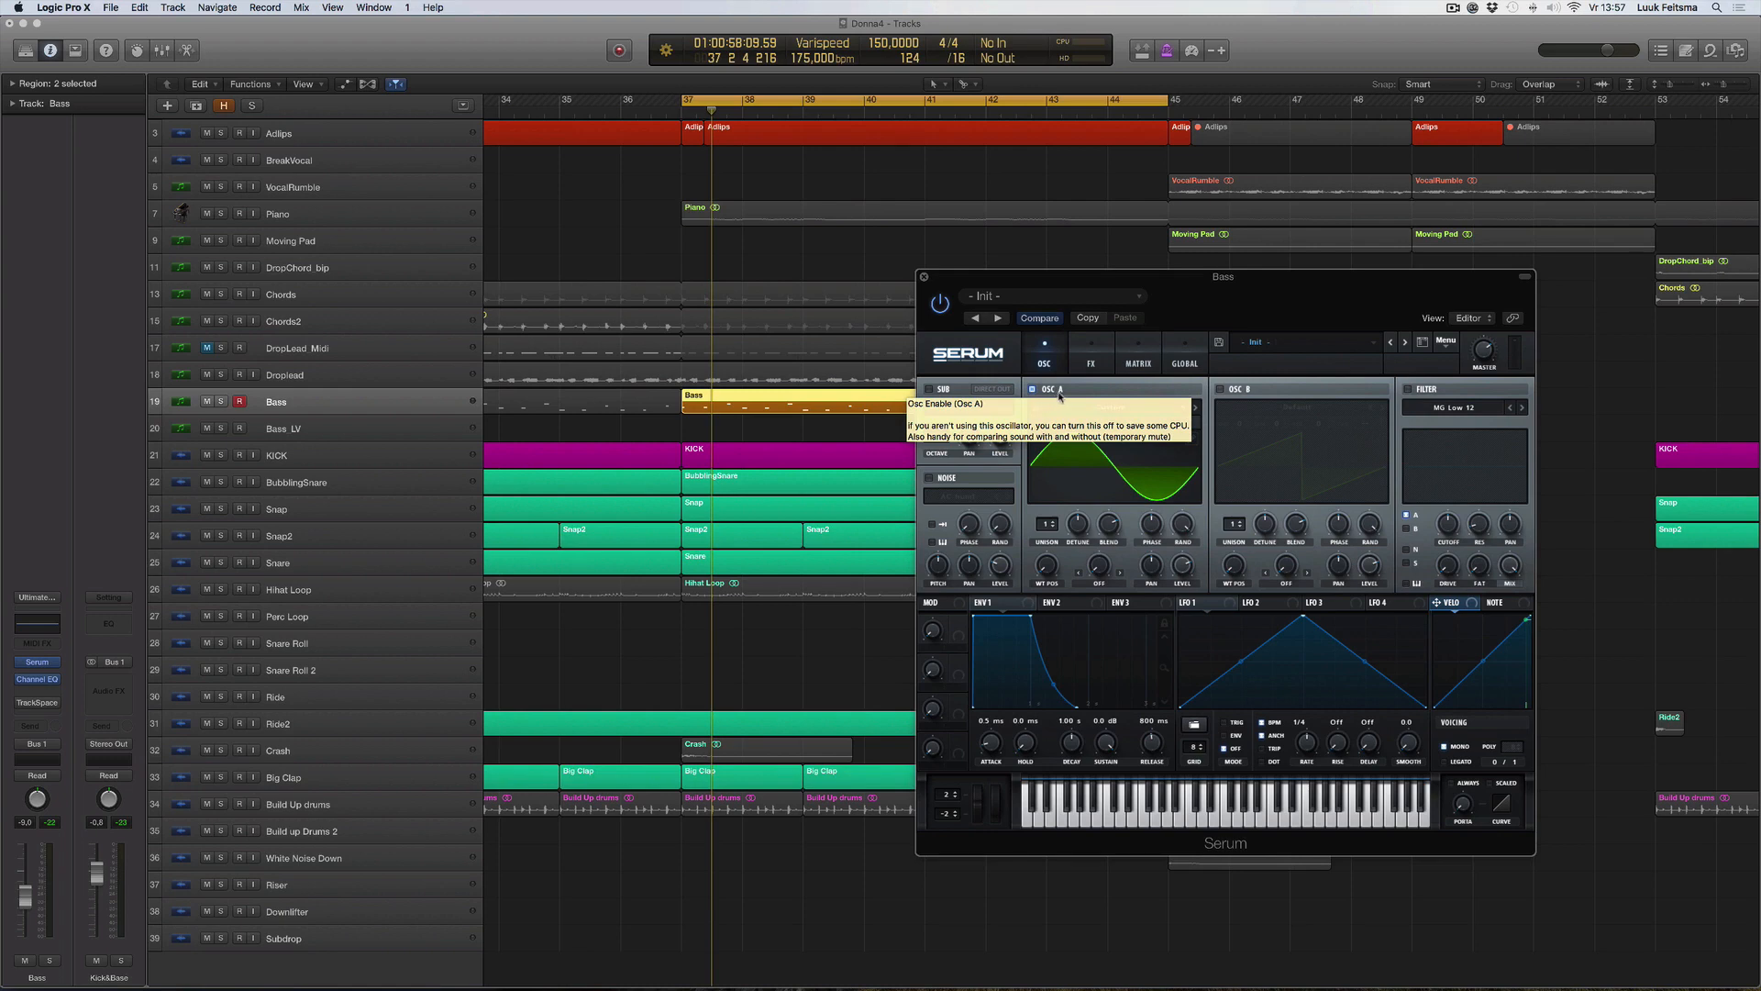
# Audition oscillator A at higher octaves, including -1 and +1, during playback and lower the octave again.
pyautogui.moveTo(1159, 279); pyautogui.dragTo(1153, 273)
pyautogui.click(1052, 420)
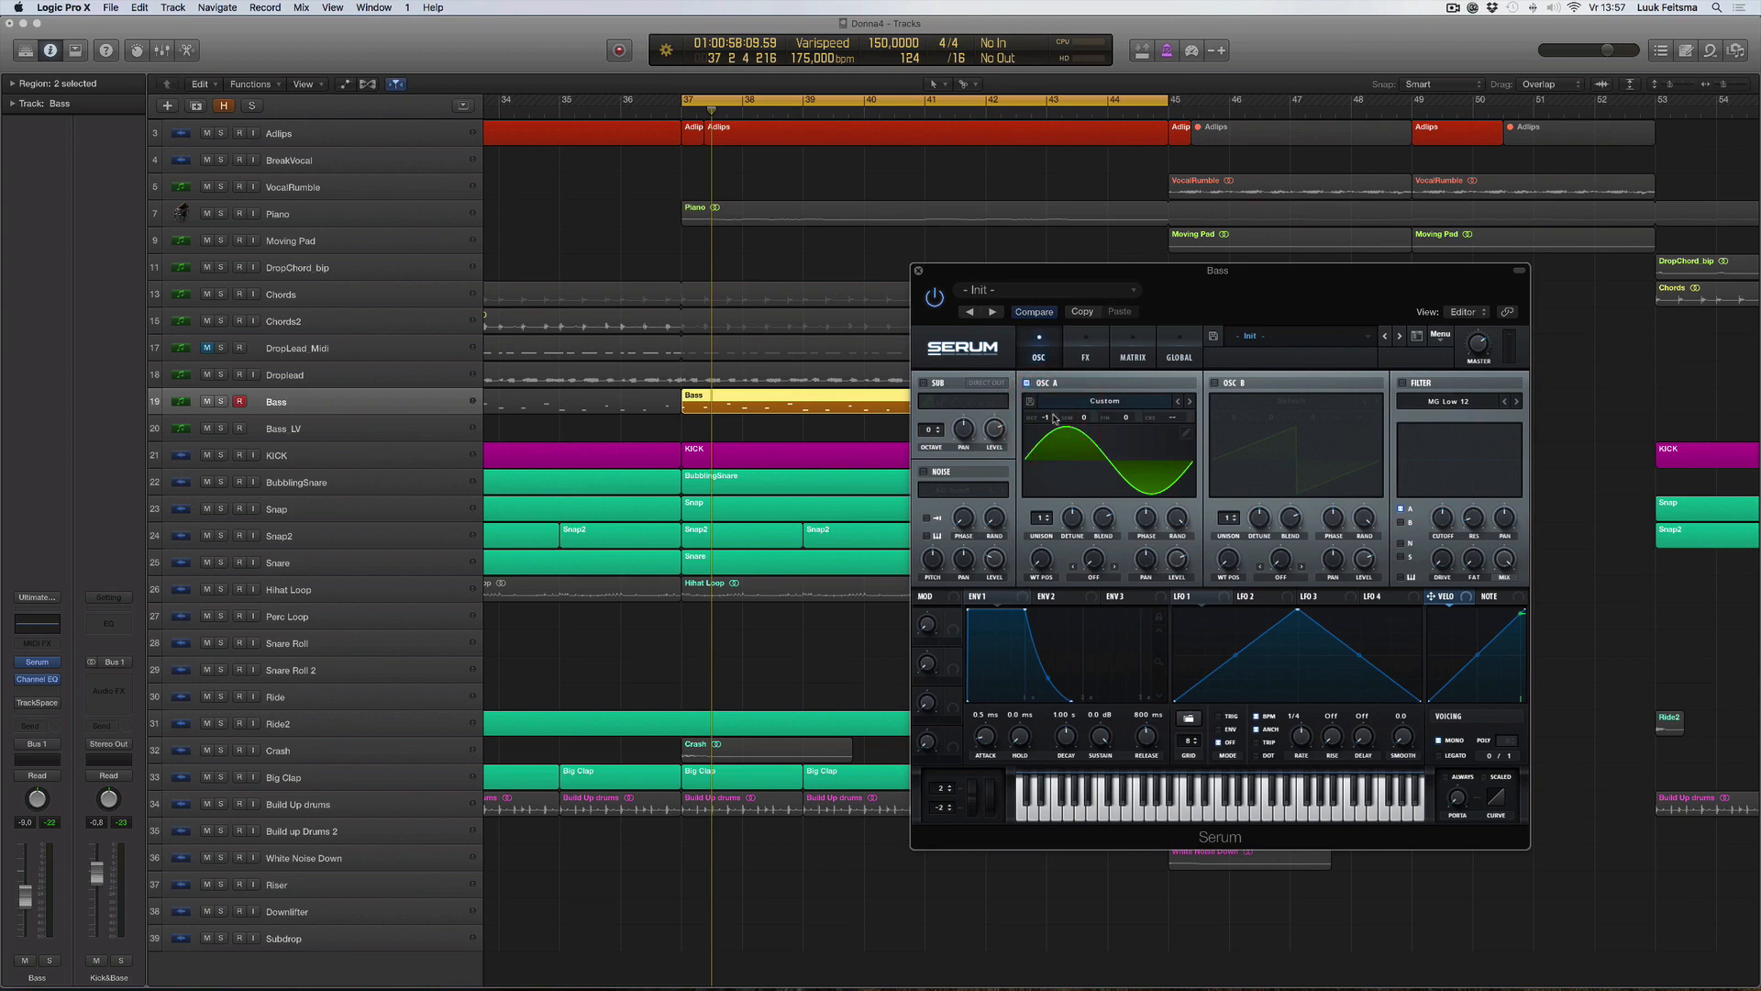
pyautogui.click(1054, 420)
pyautogui.press('space')
pyautogui.press('space')
pyautogui.click(1053, 421)
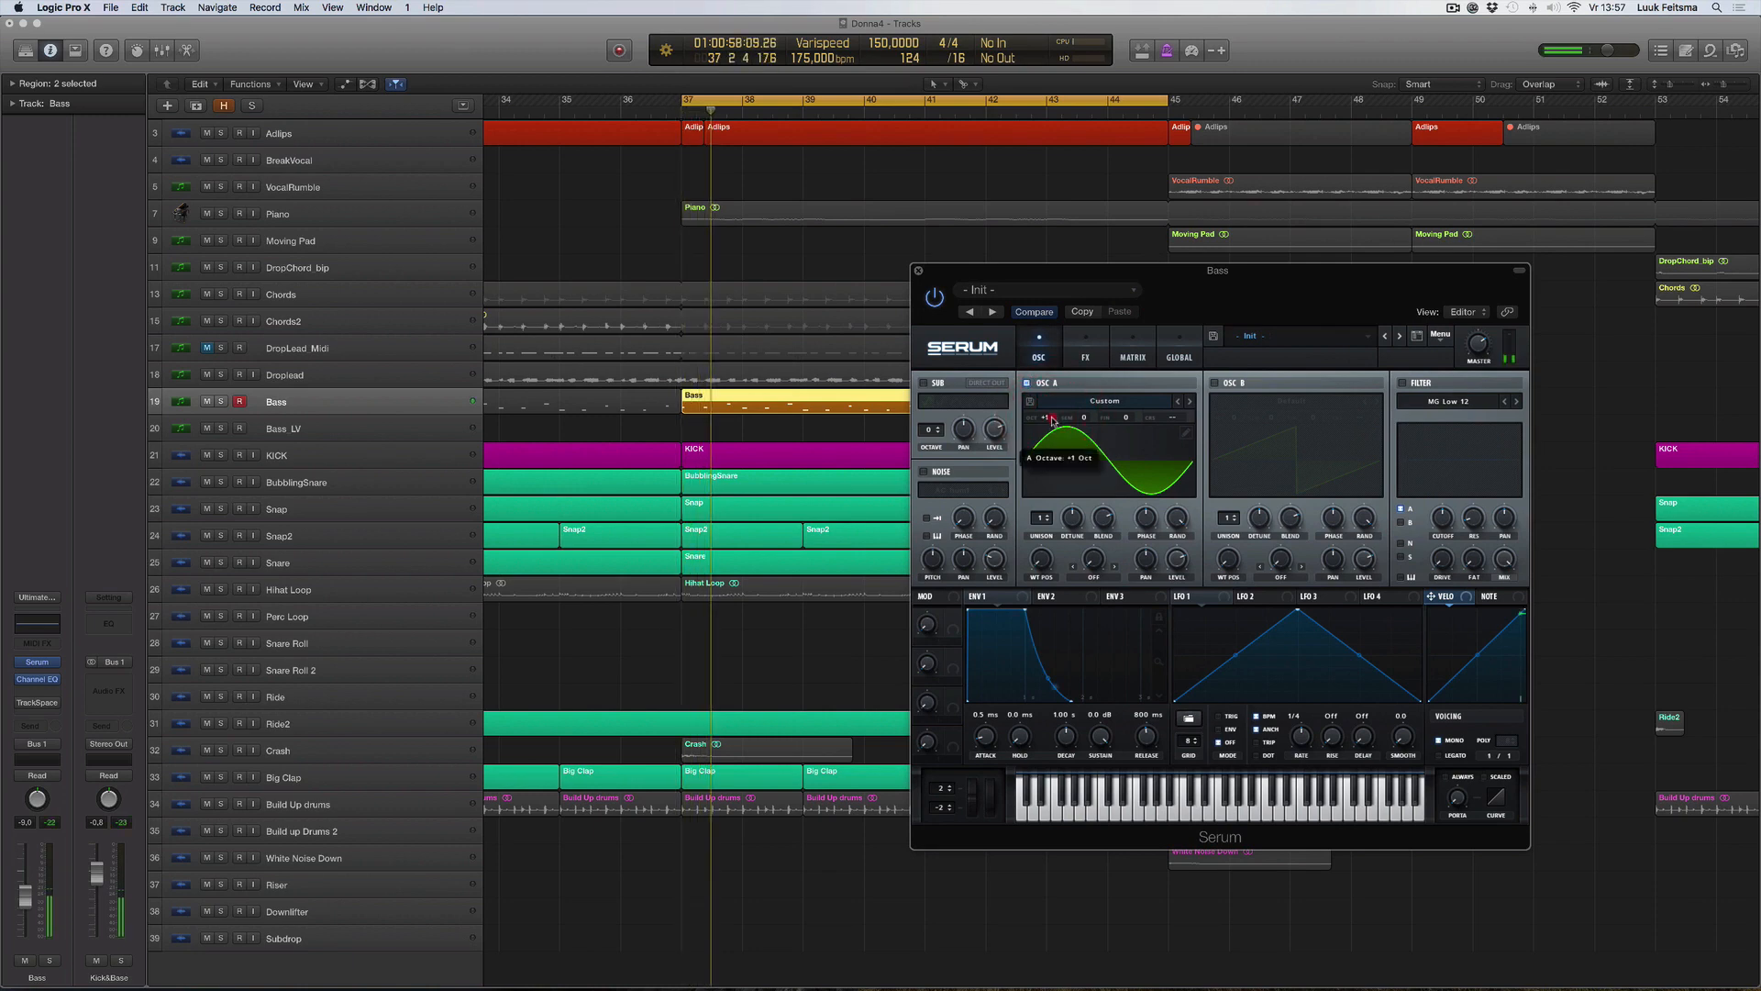
pyautogui.click(1049, 427)
pyautogui.press('space')
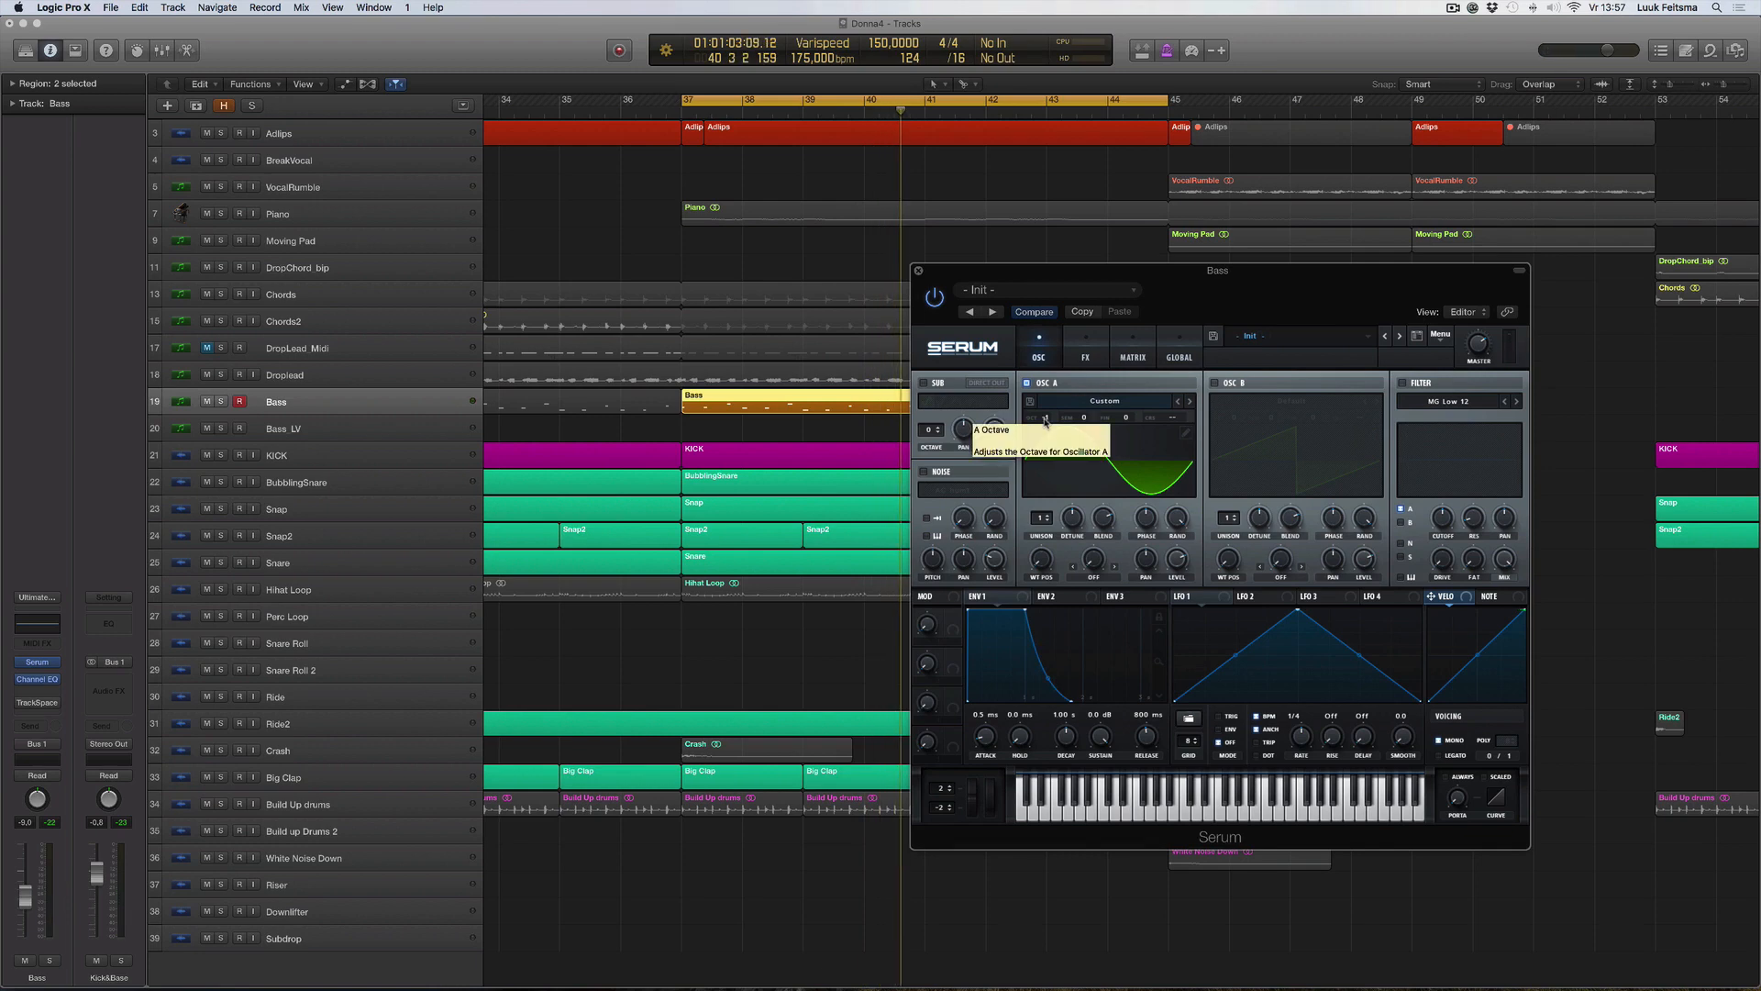
pyautogui.moveTo(1045, 420); pyautogui.dragTo(1038, 445)
# Switch on Serum's Tube distortion effect and open the Bass channel's Channel EQ beside it.
pyautogui.moveTo(1047, 280); pyautogui.dragTo(1181, 372)
pyautogui.click(1160, 447)
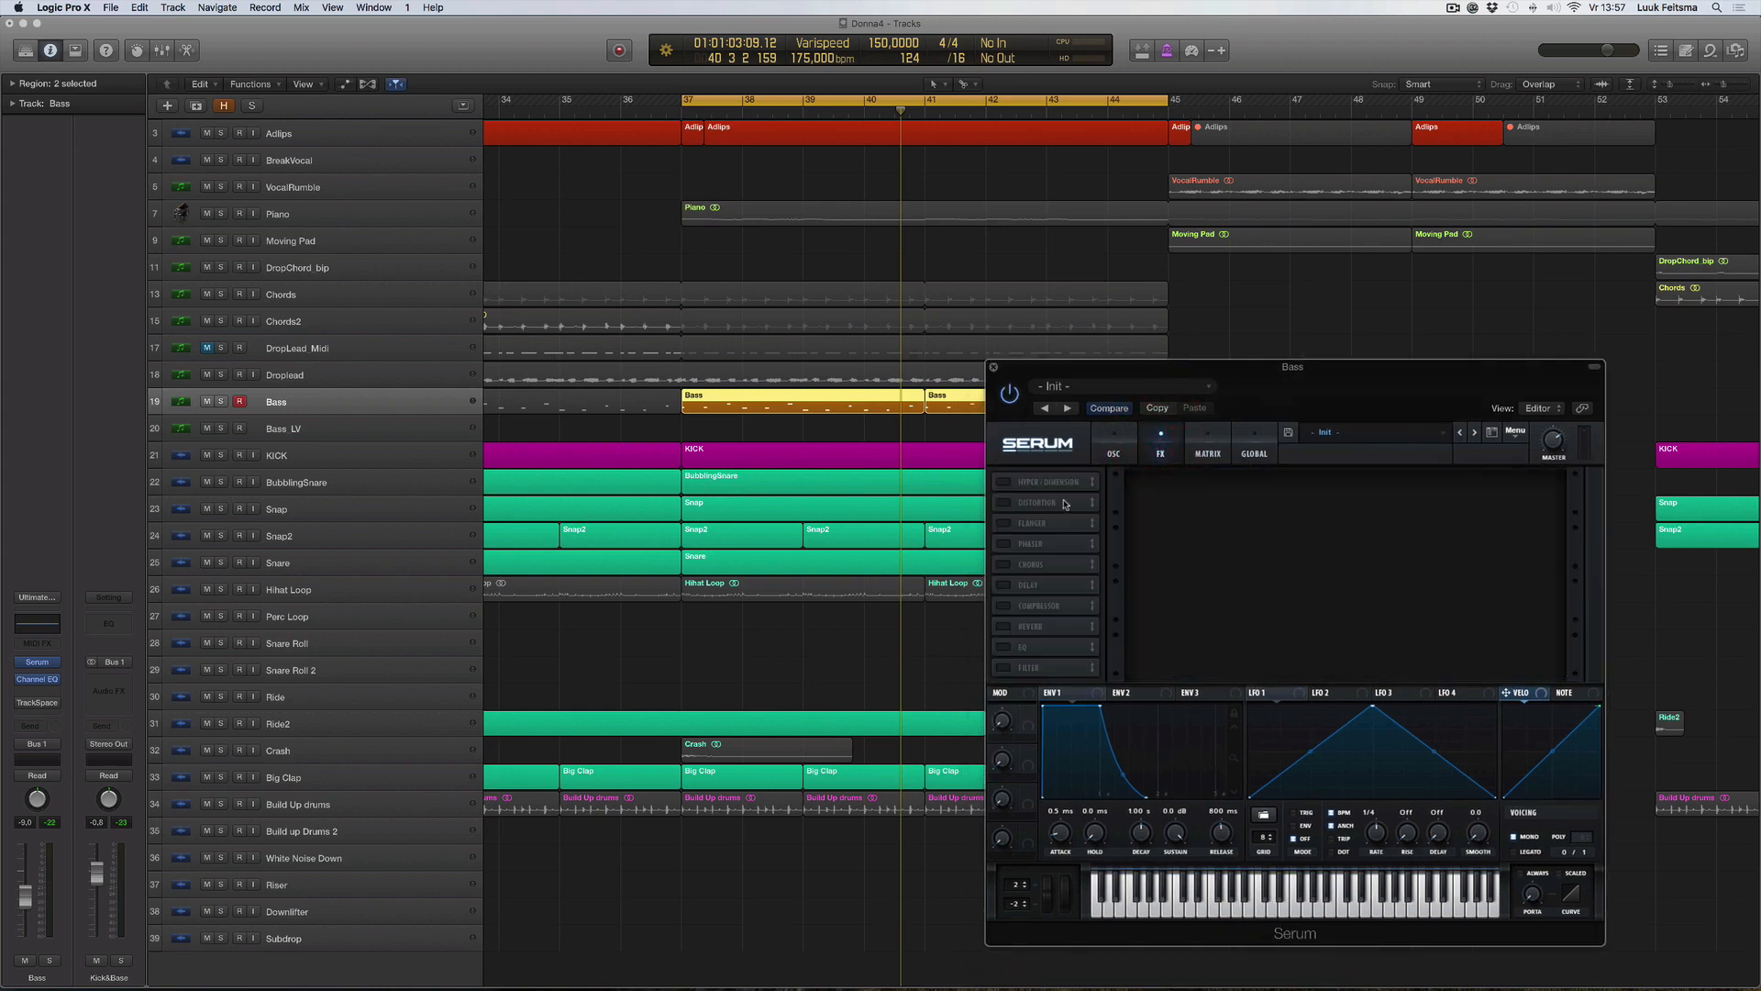
pyautogui.click(1019, 503)
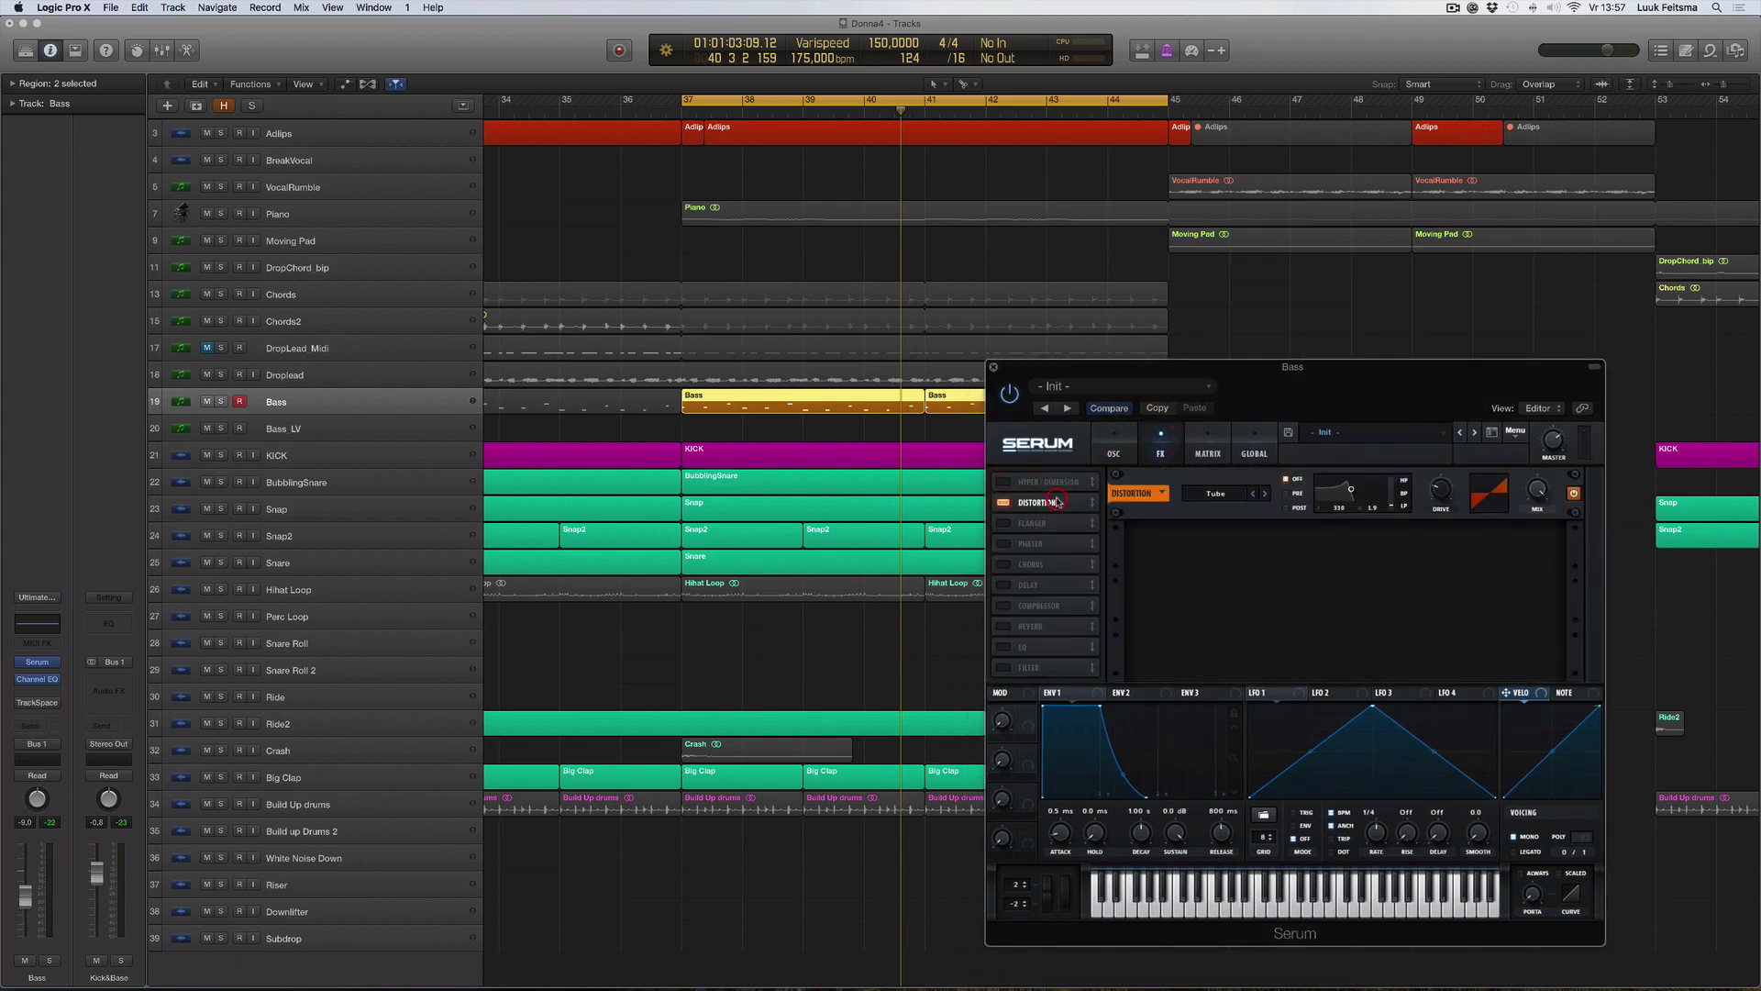
pyautogui.click(43, 622)
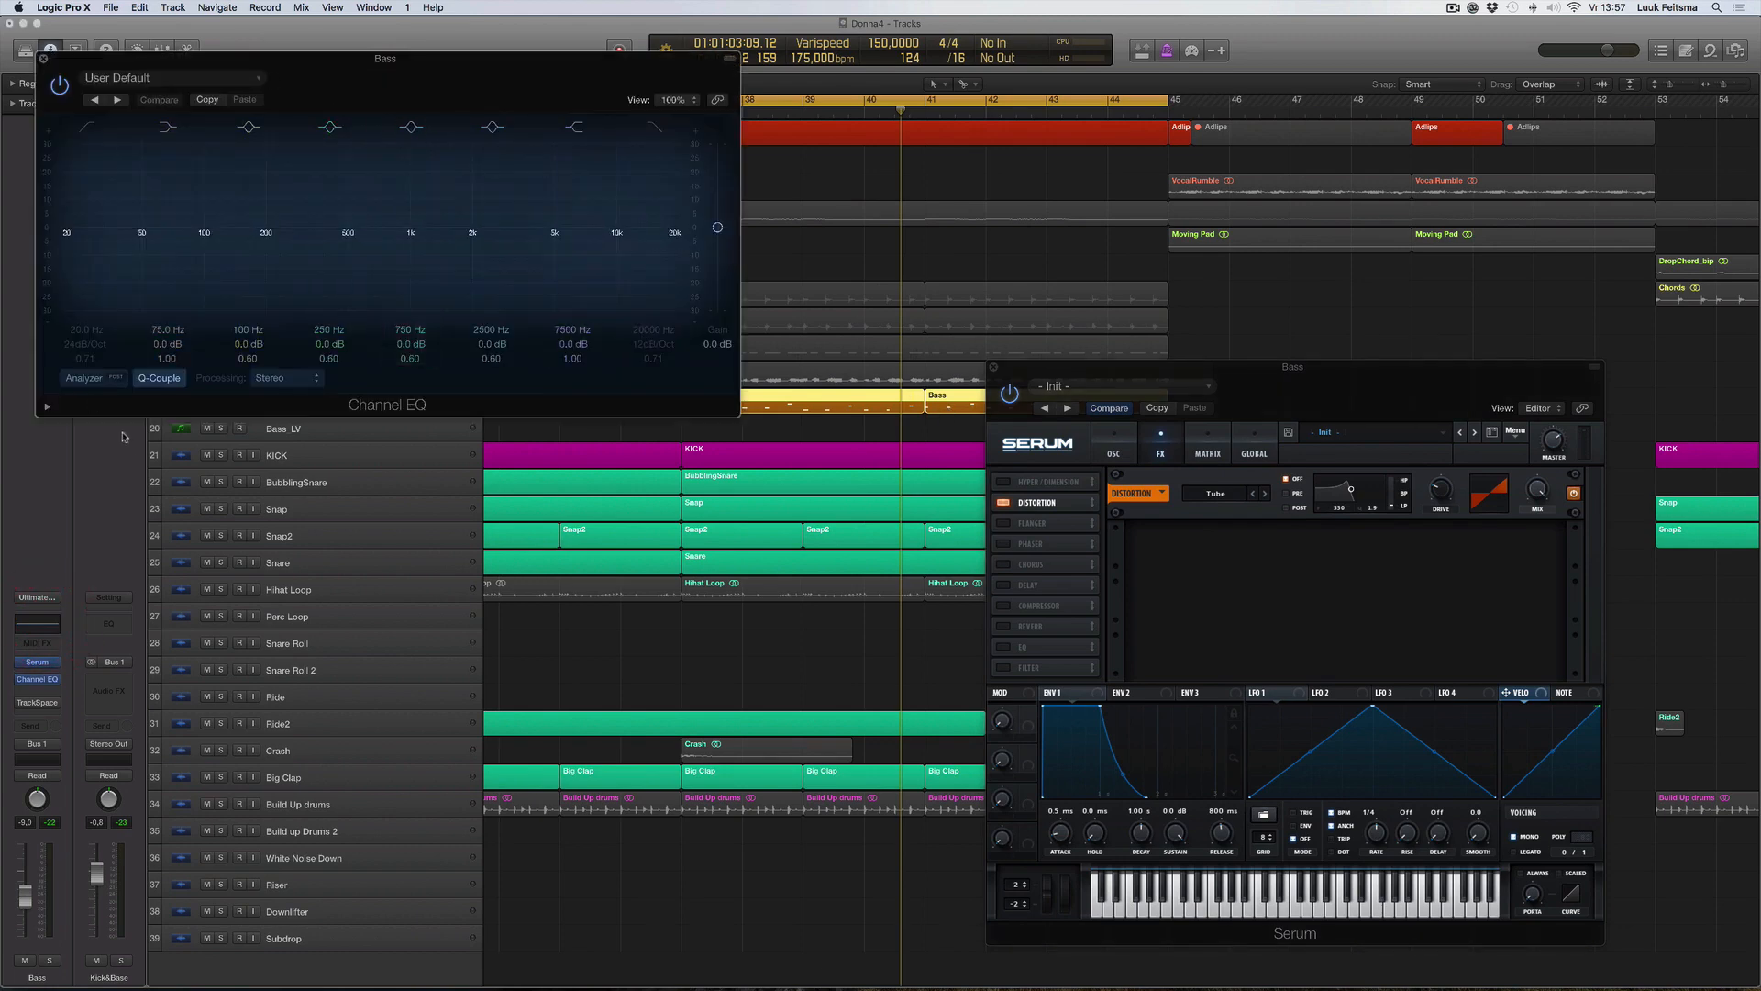
pyautogui.moveTo(303, 61); pyautogui.dragTo(528, 143)
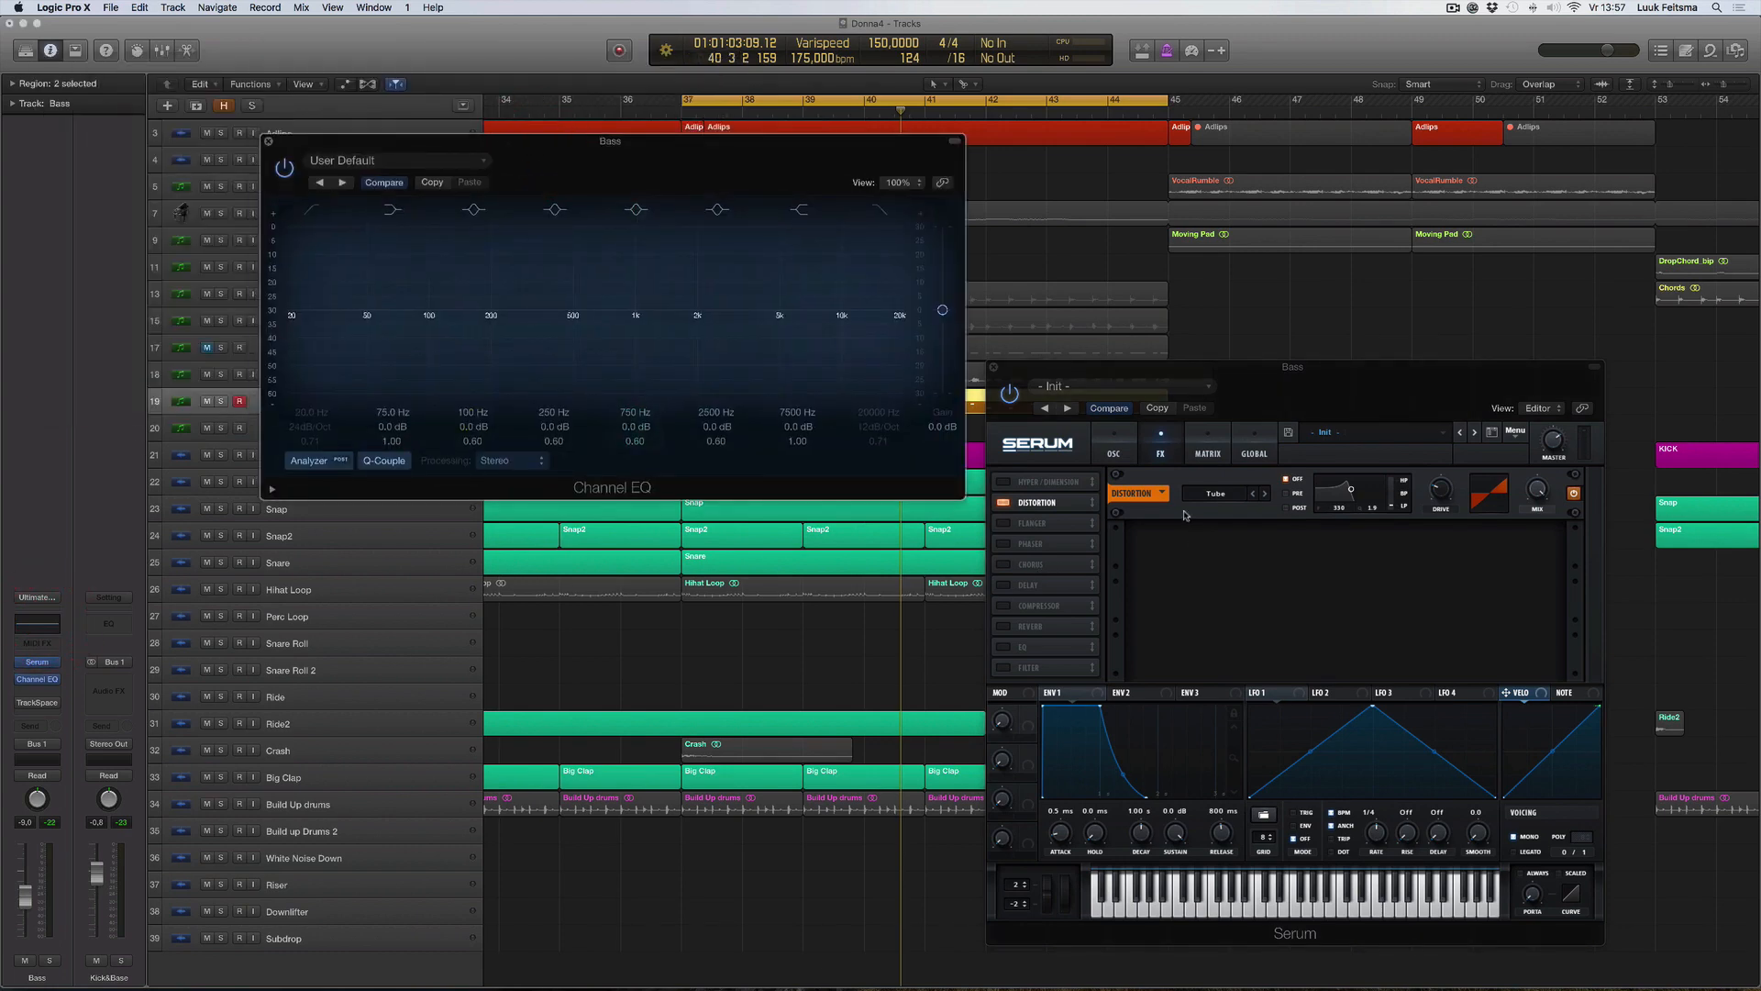
# Compare the bass spectrum with Distortion bypassed and enabled, and raise the distortion's drive.
pyautogui.click(1006, 503)
pyautogui.press('space')
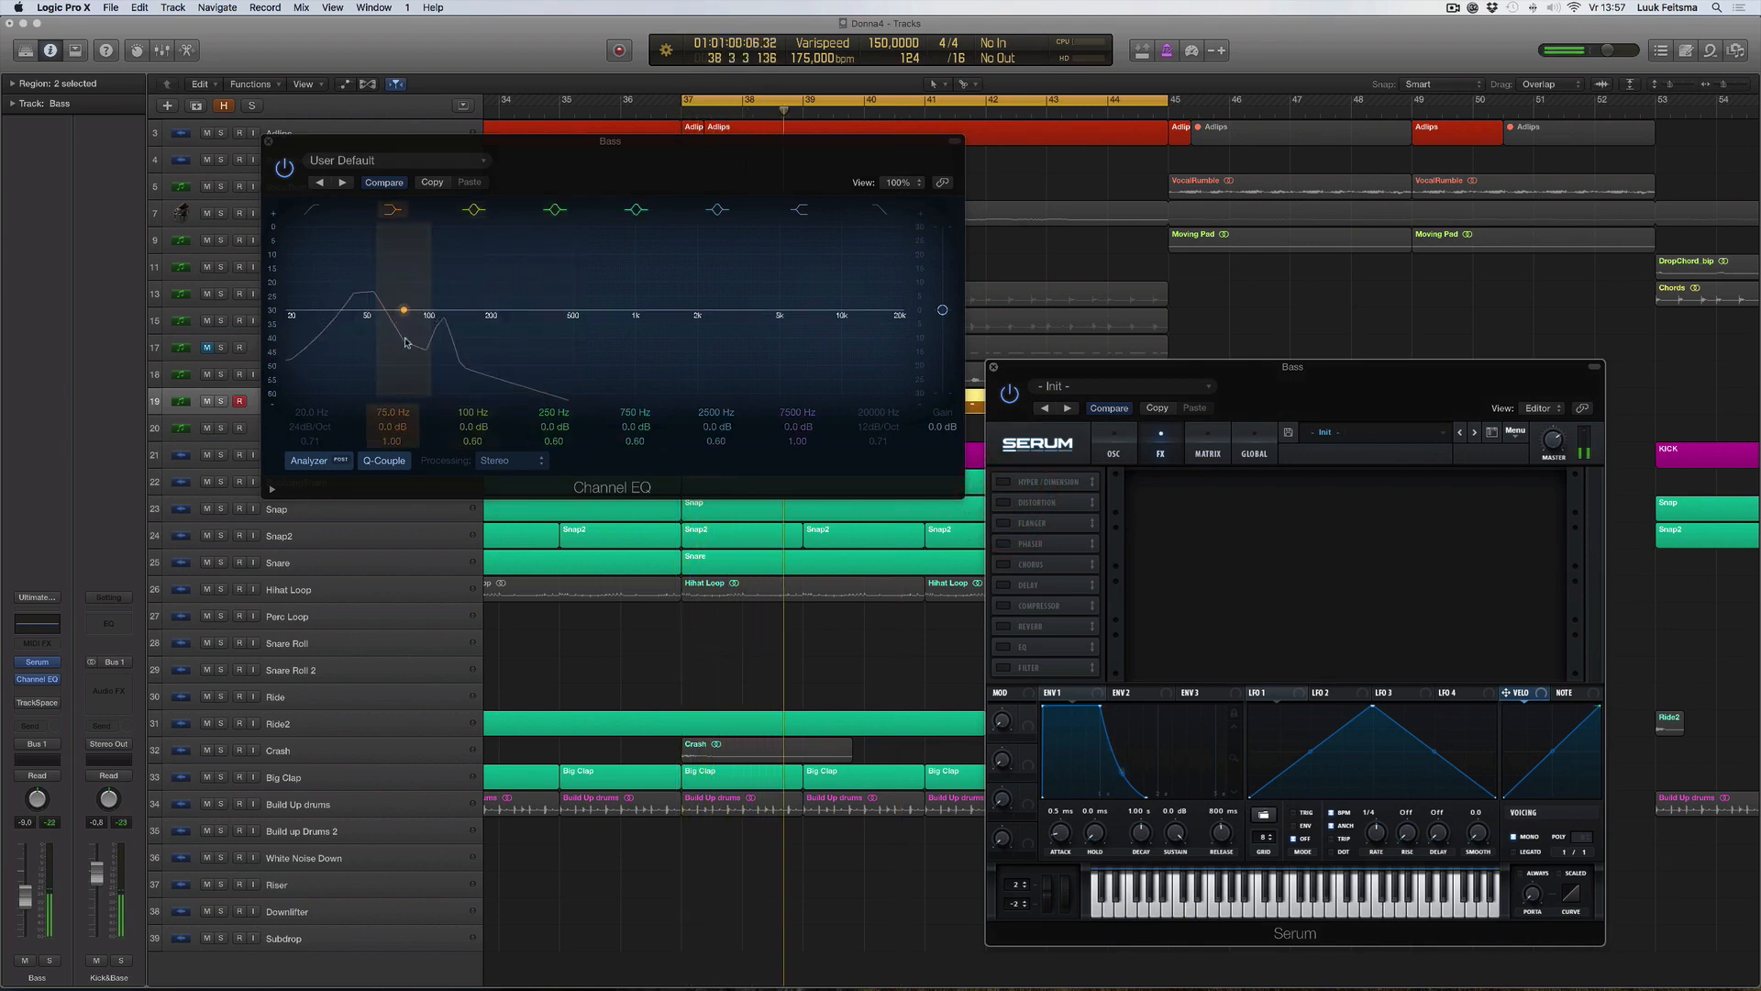
pyautogui.click(1006, 503)
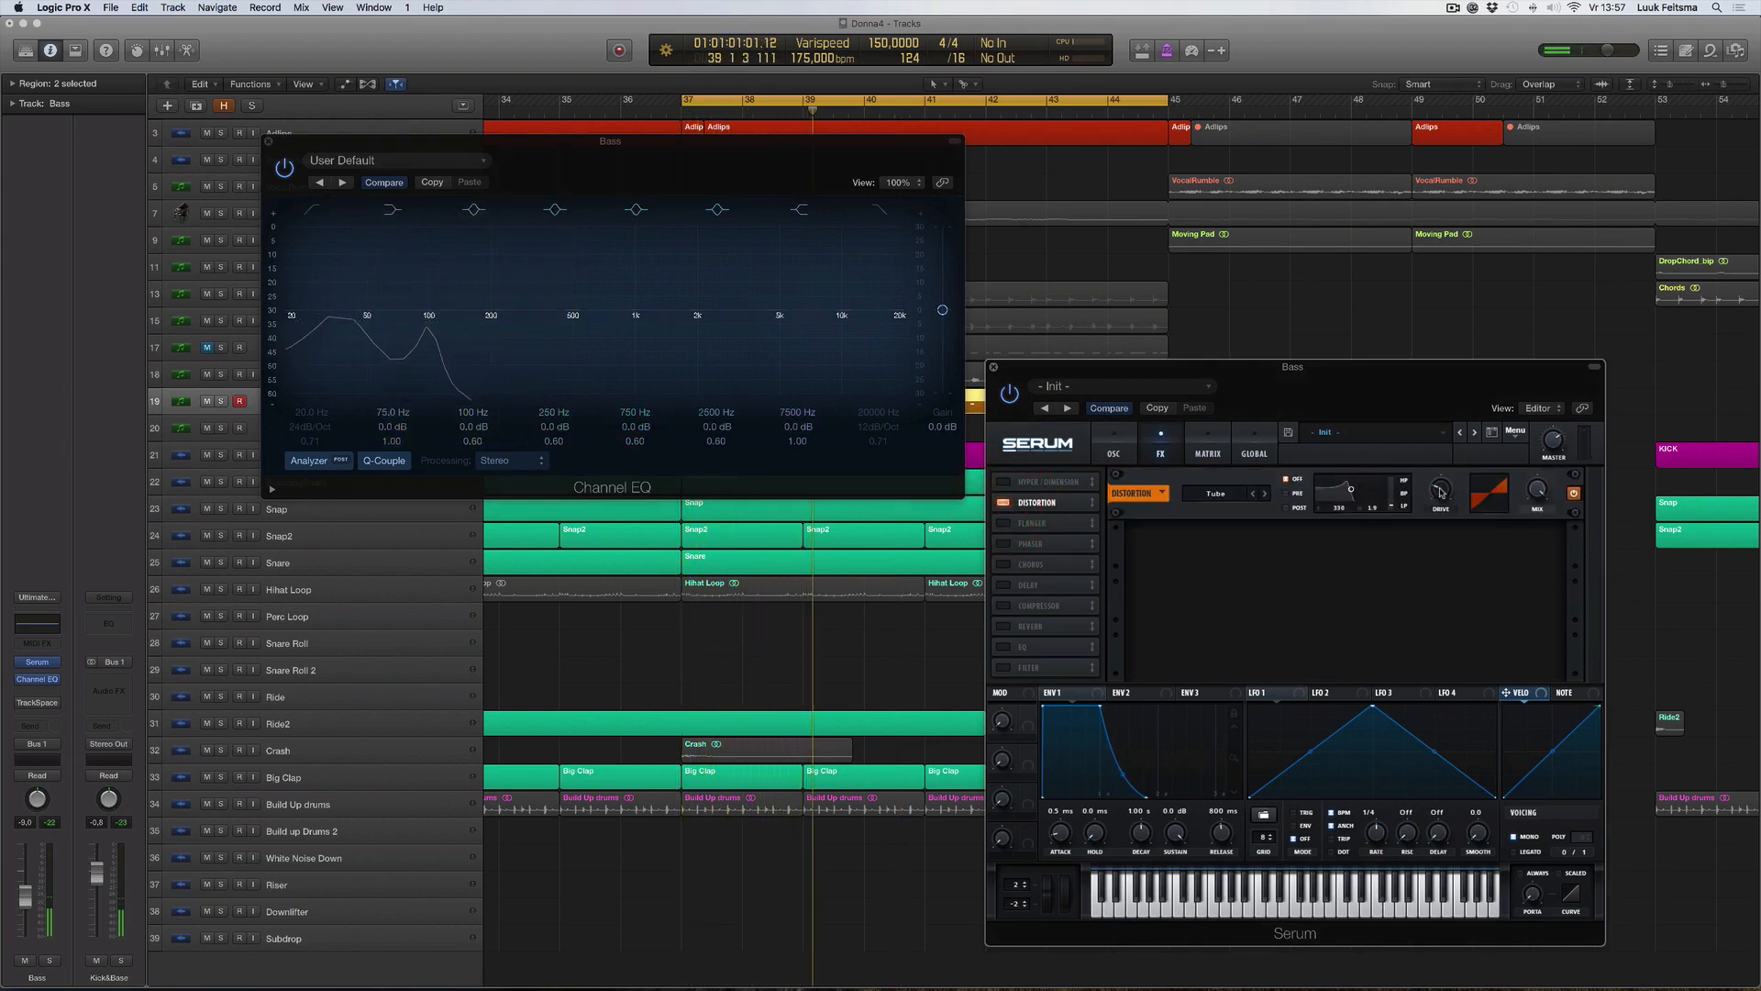
pyautogui.press('space')
pyautogui.moveTo(1437, 489); pyautogui.dragTo(1456, 387)
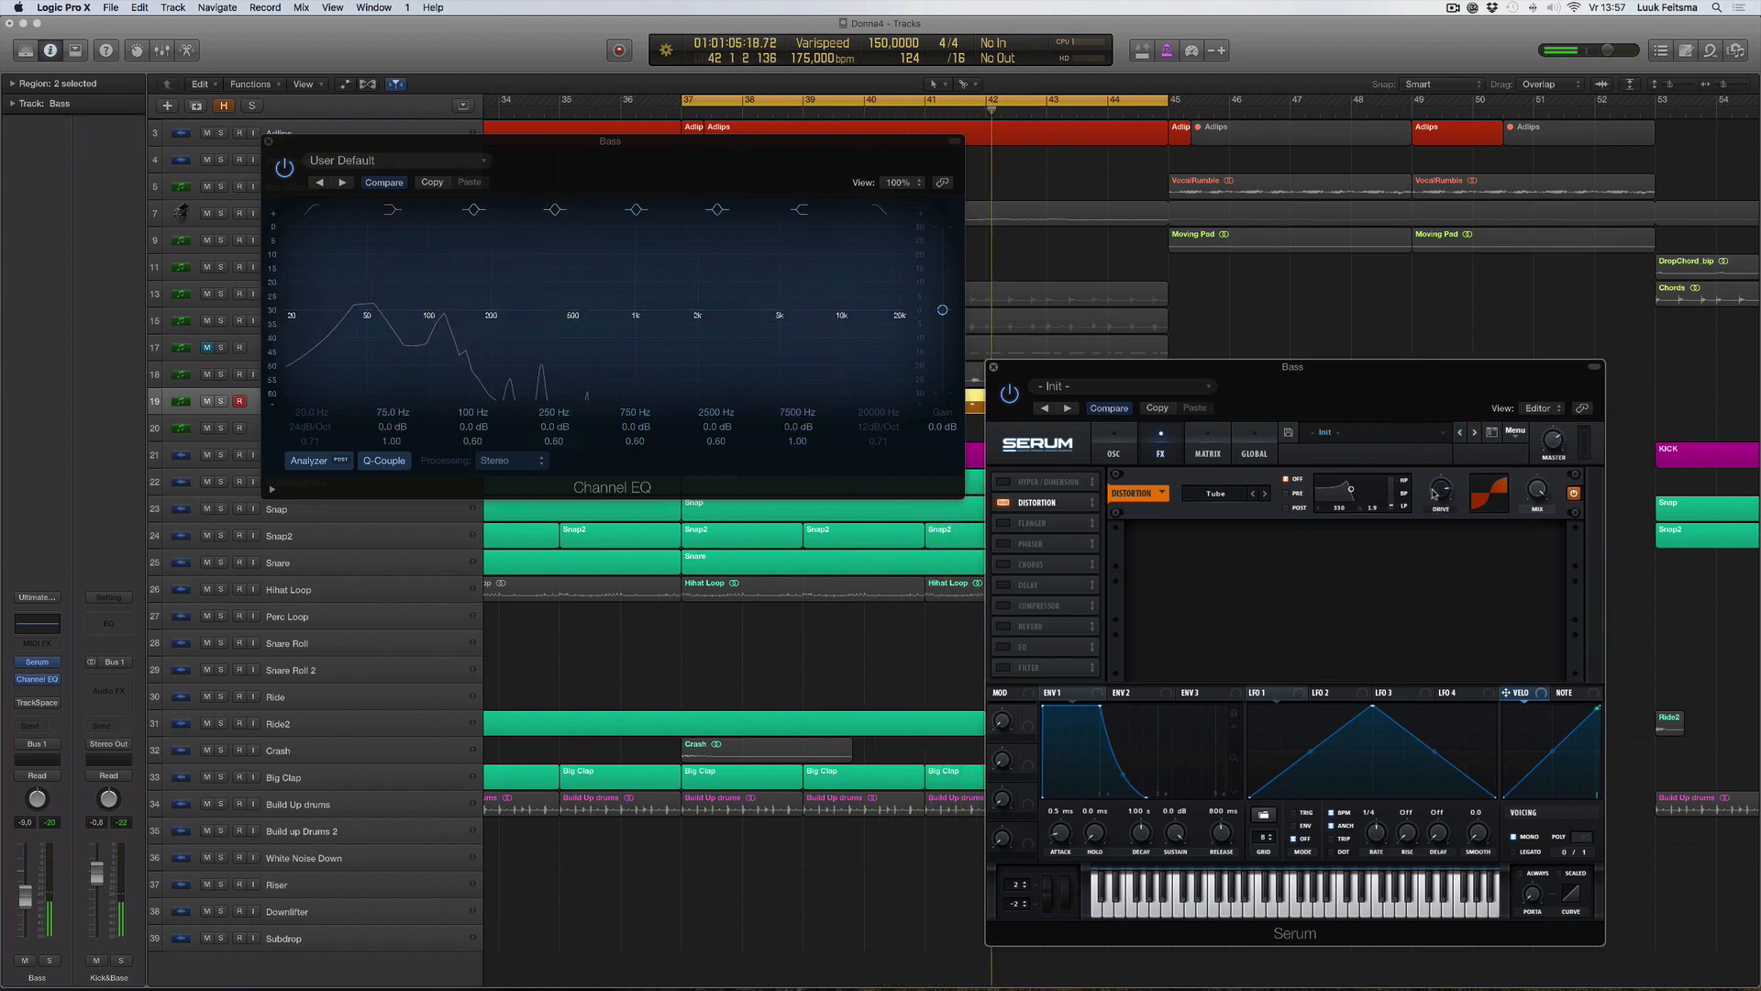
pyautogui.moveTo(1433, 496); pyautogui.dragTo(1433, 499)
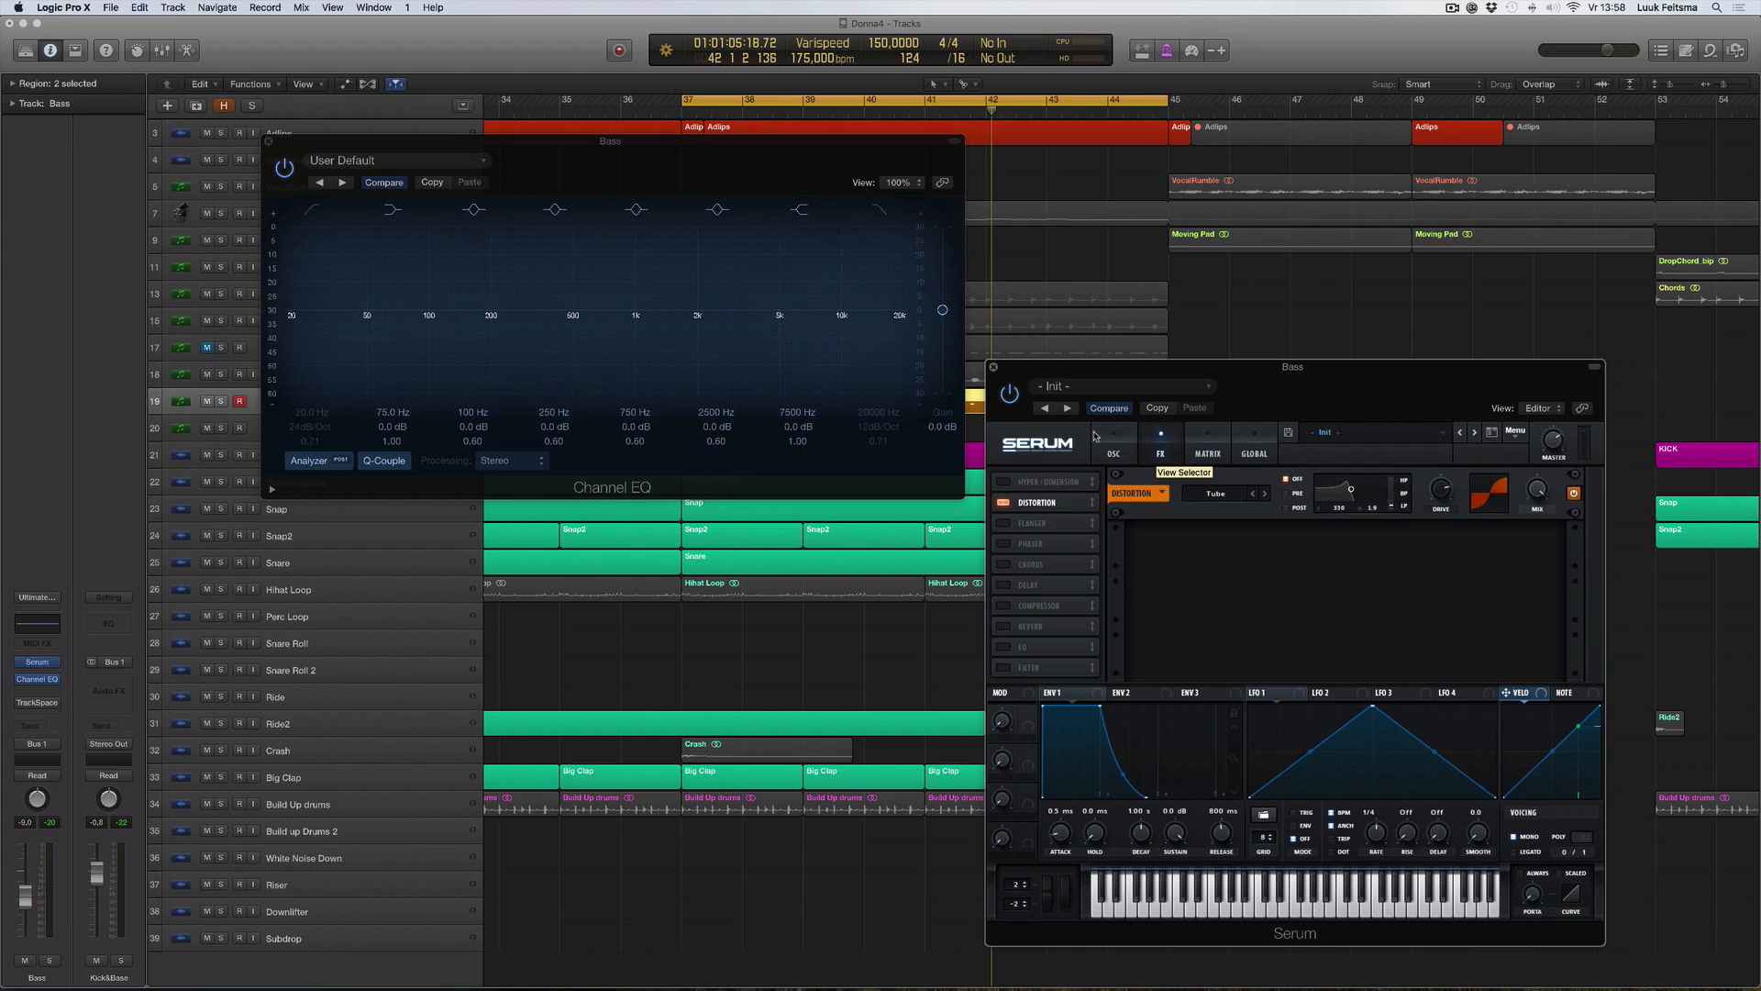
# Enable the MG Low 6 filter effect after the distortion, raise its drive and play the bass.
pyautogui.click(1005, 668)
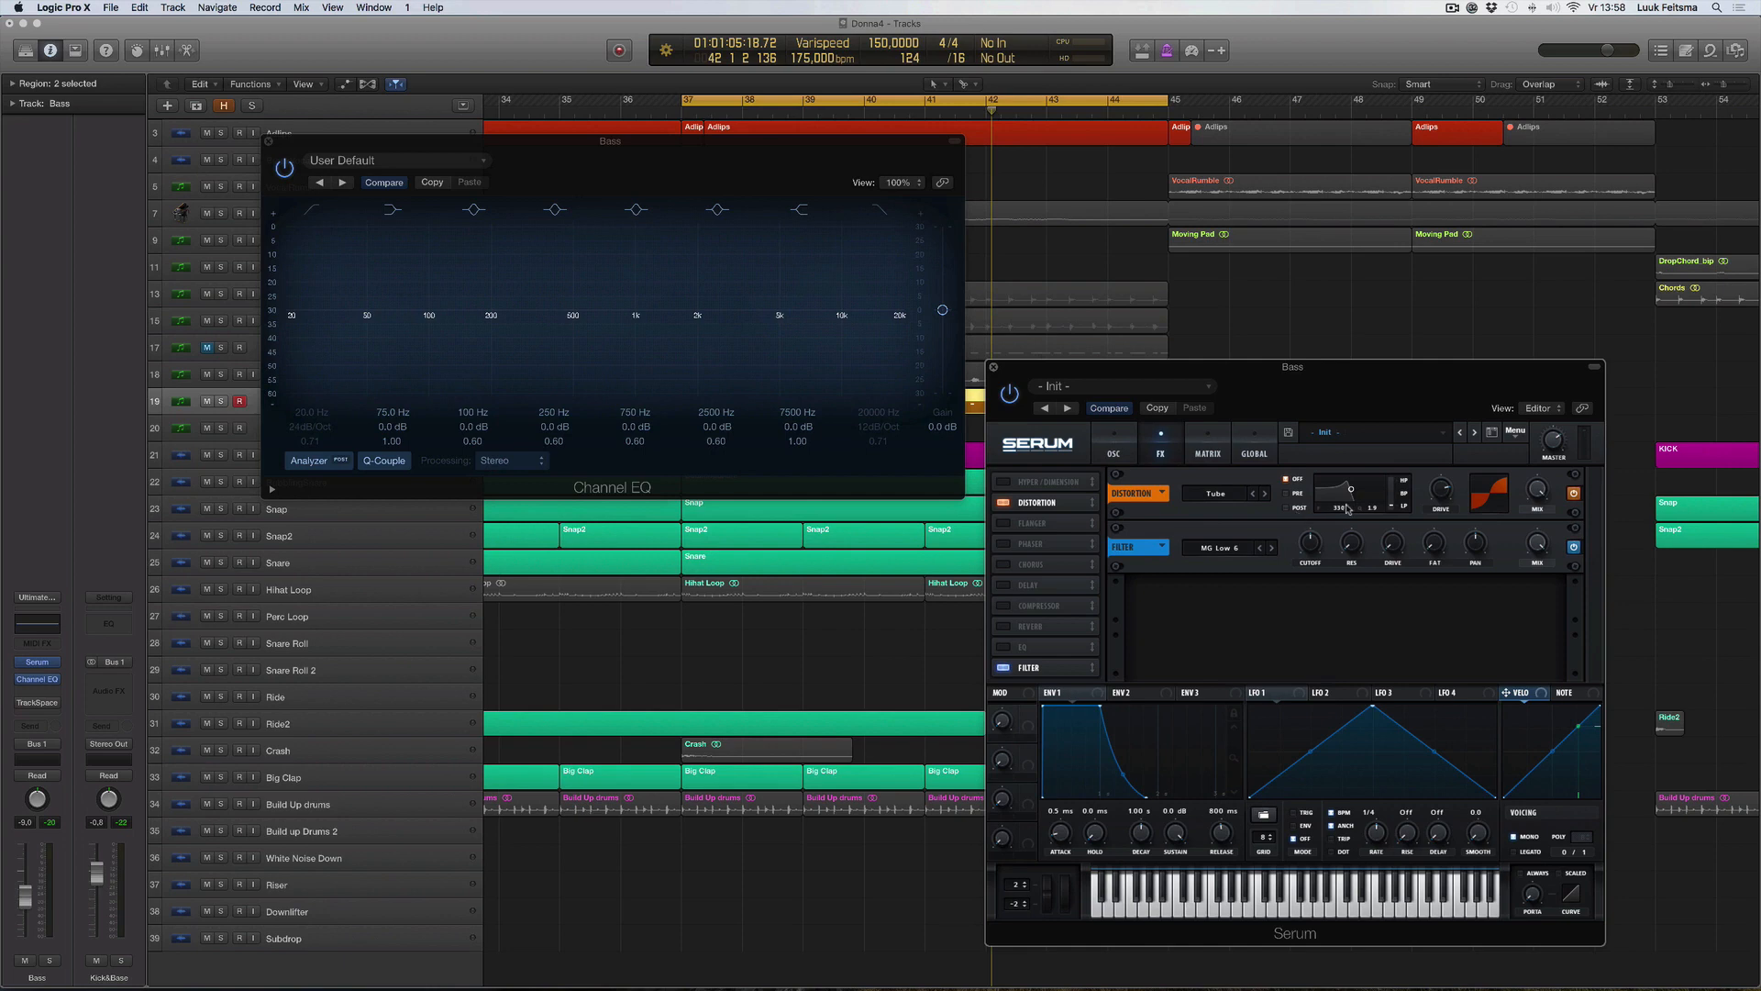
pyautogui.click(1395, 544)
pyautogui.moveTo(1396, 548); pyautogui.dragTo(1400, 475)
pyautogui.press('space')
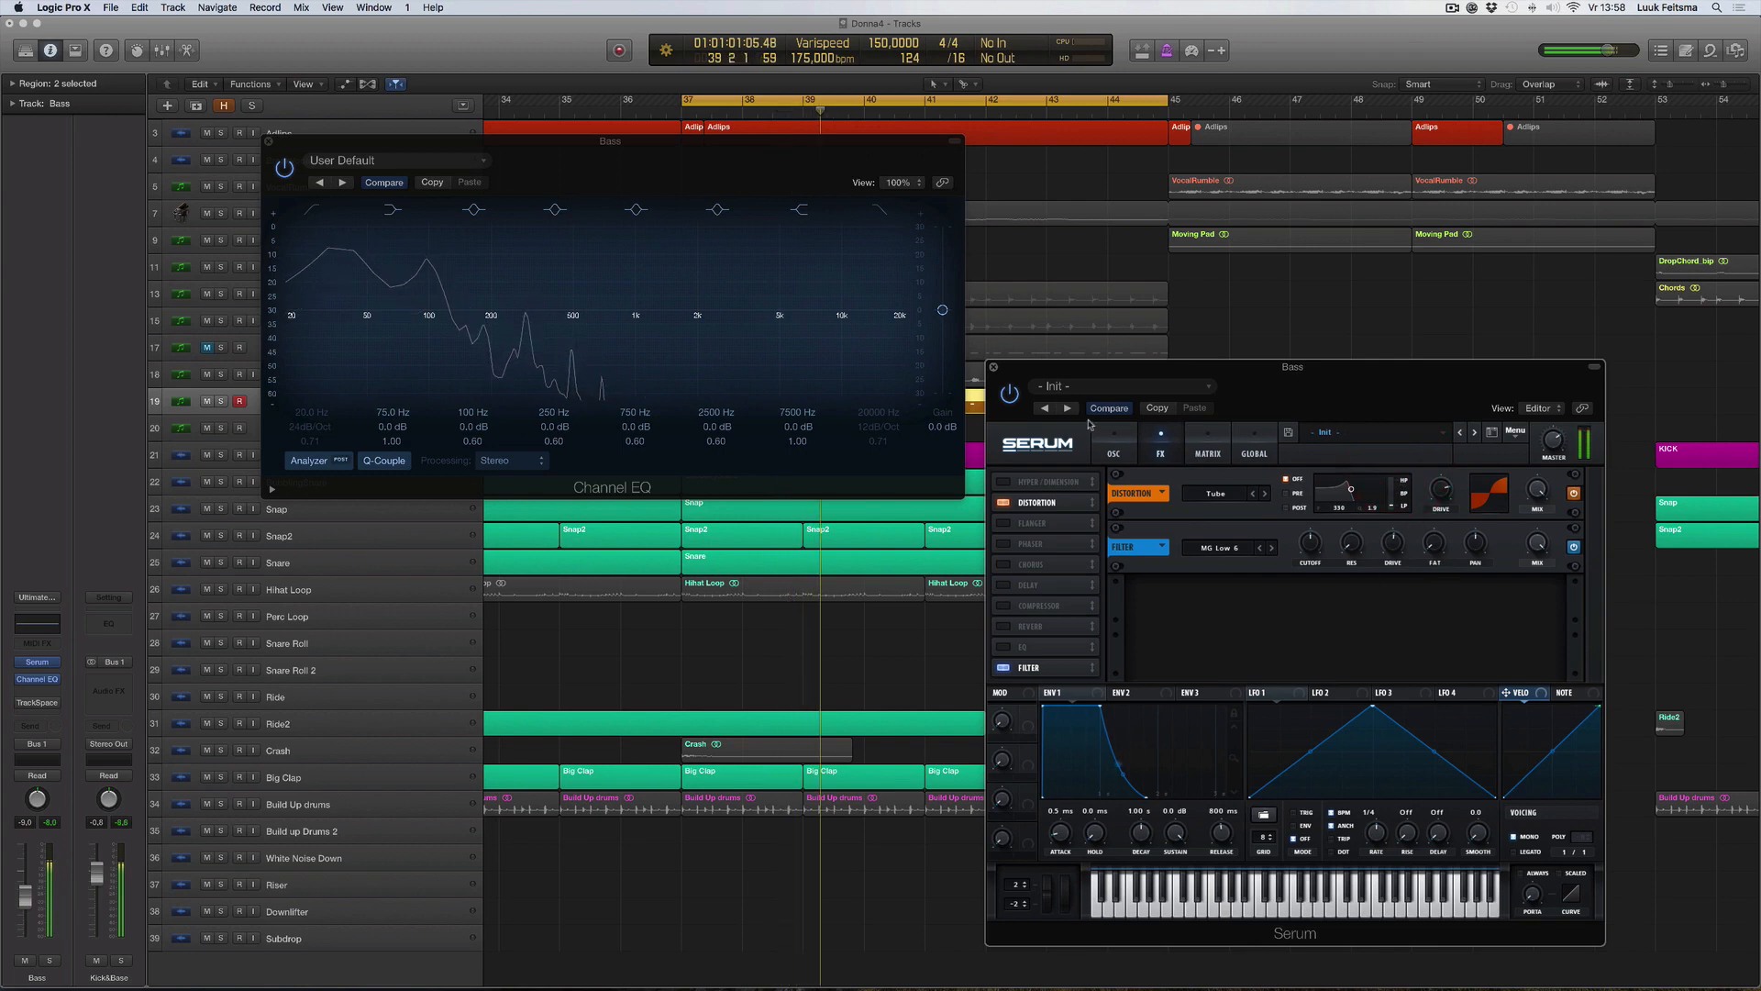
# Close the Serum and Channel EQ windows and activate TrackSpacer on the Bass channel, side-chained from Audio 4.
pyautogui.click(994, 368)
pyautogui.click(268, 143)
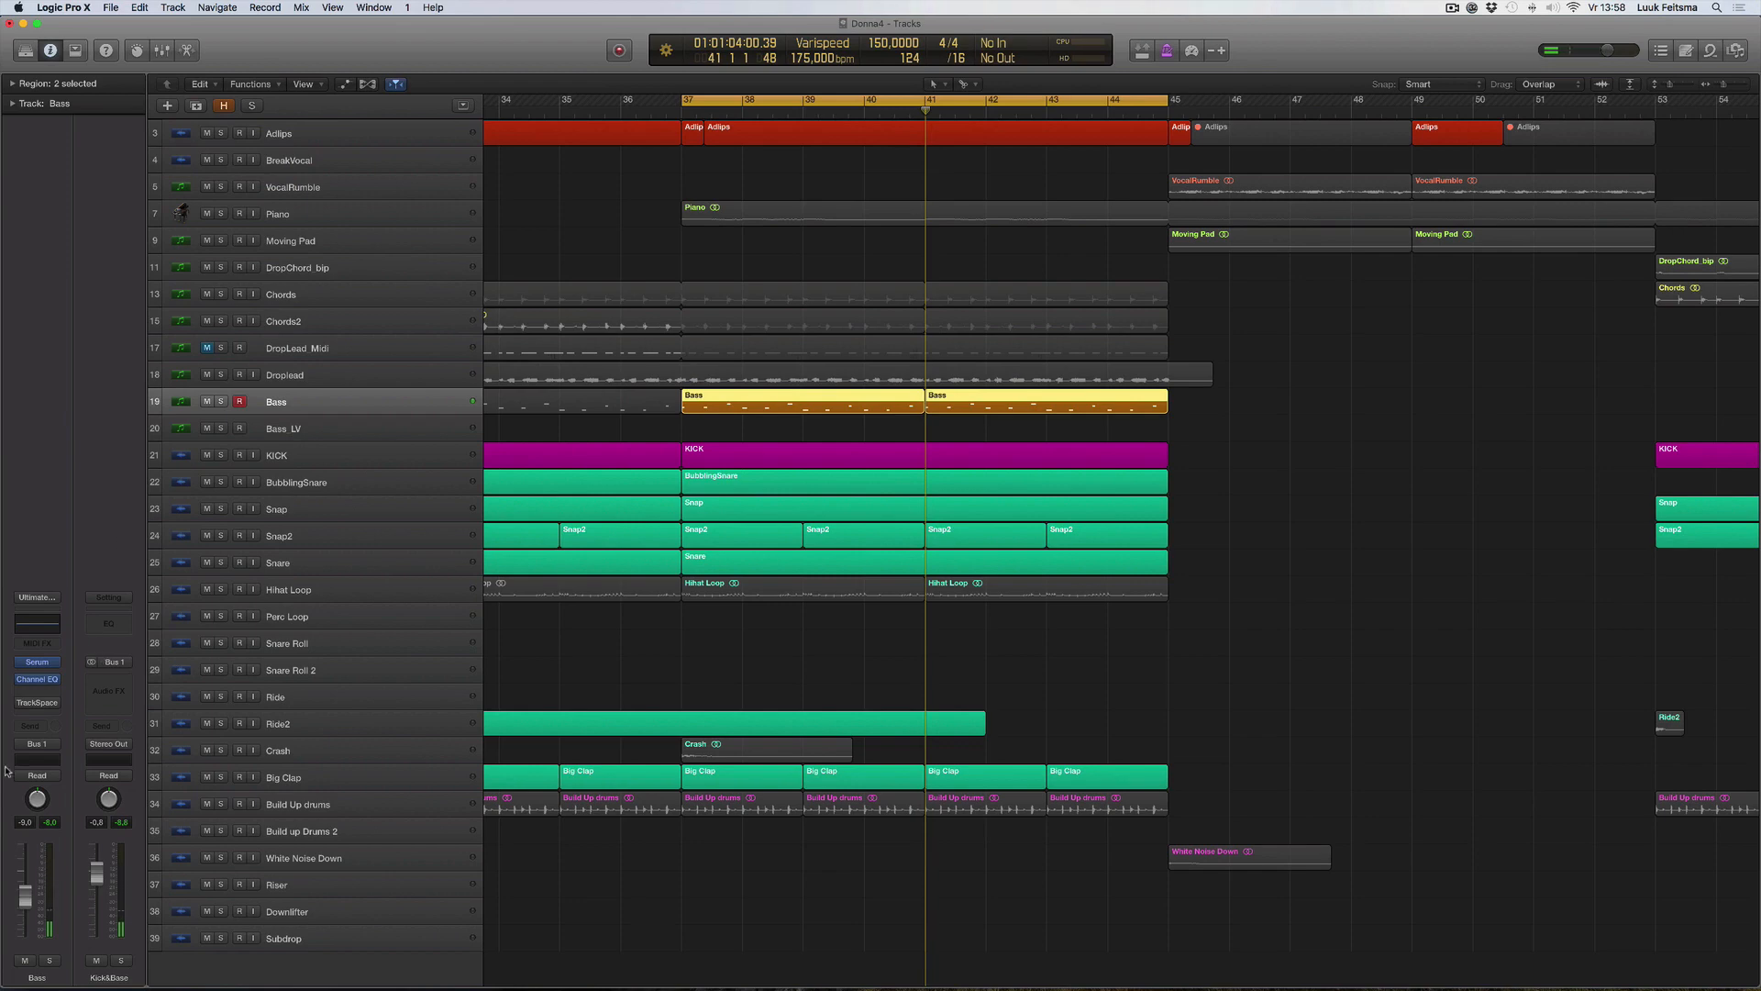
pyautogui.click(41, 703)
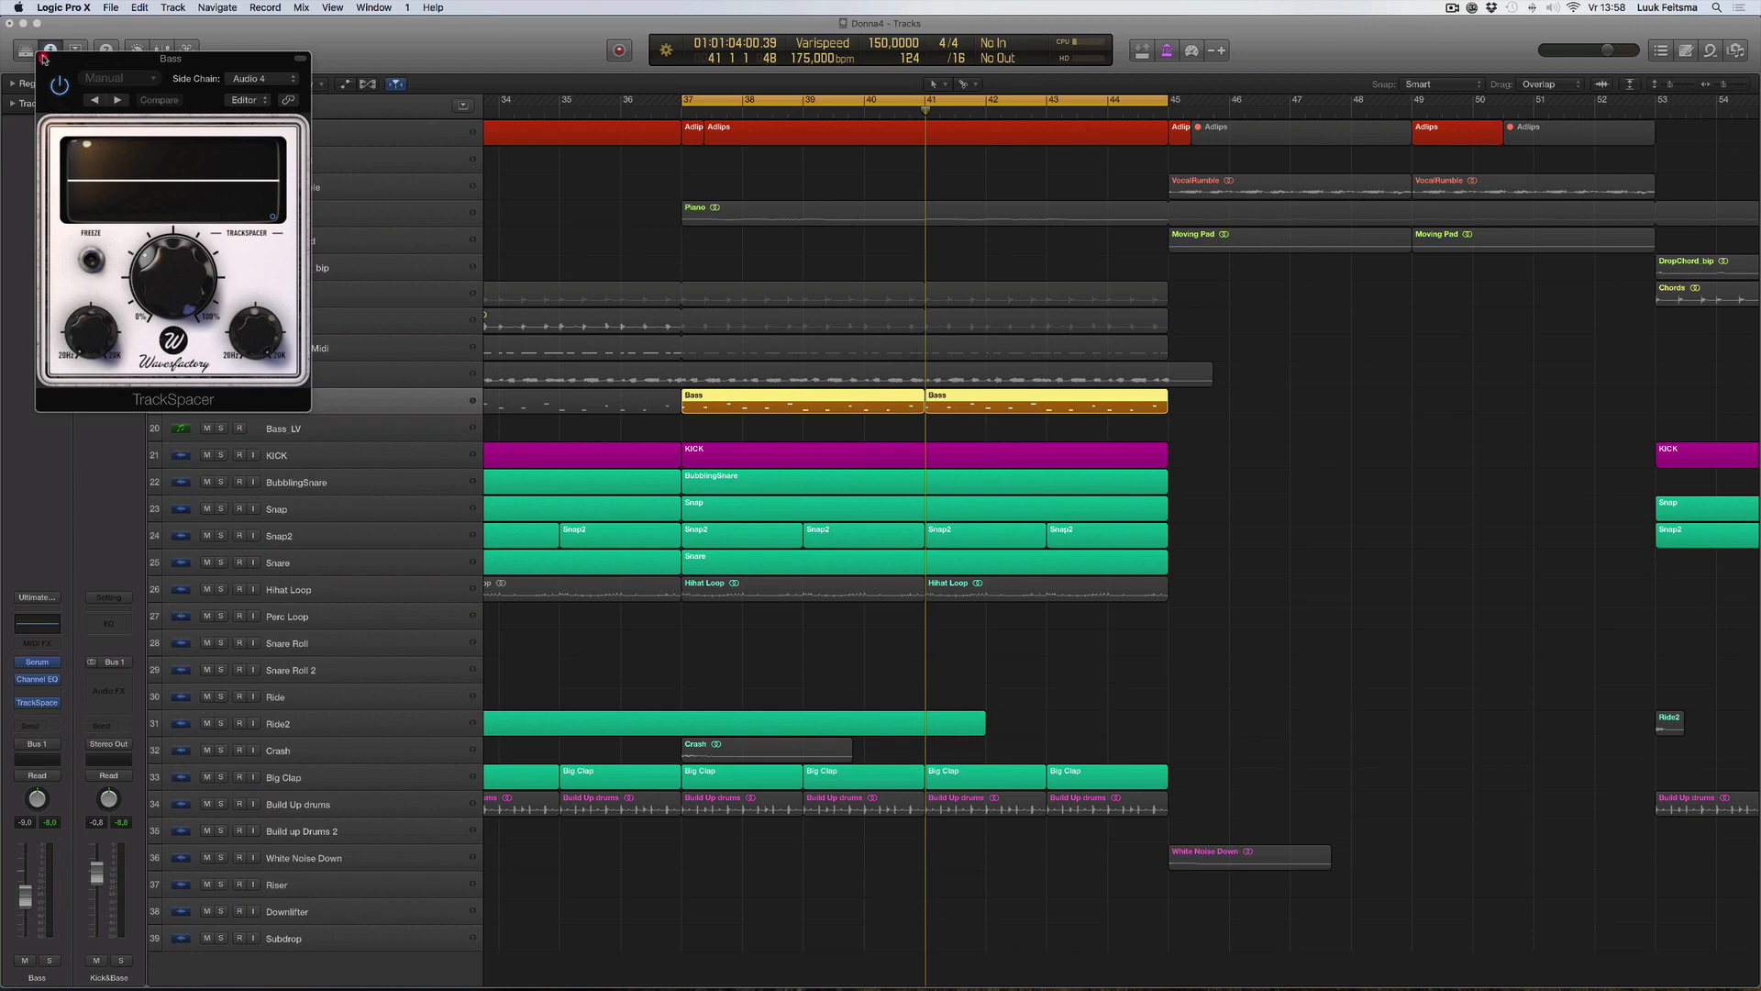
pyautogui.click(43, 58)
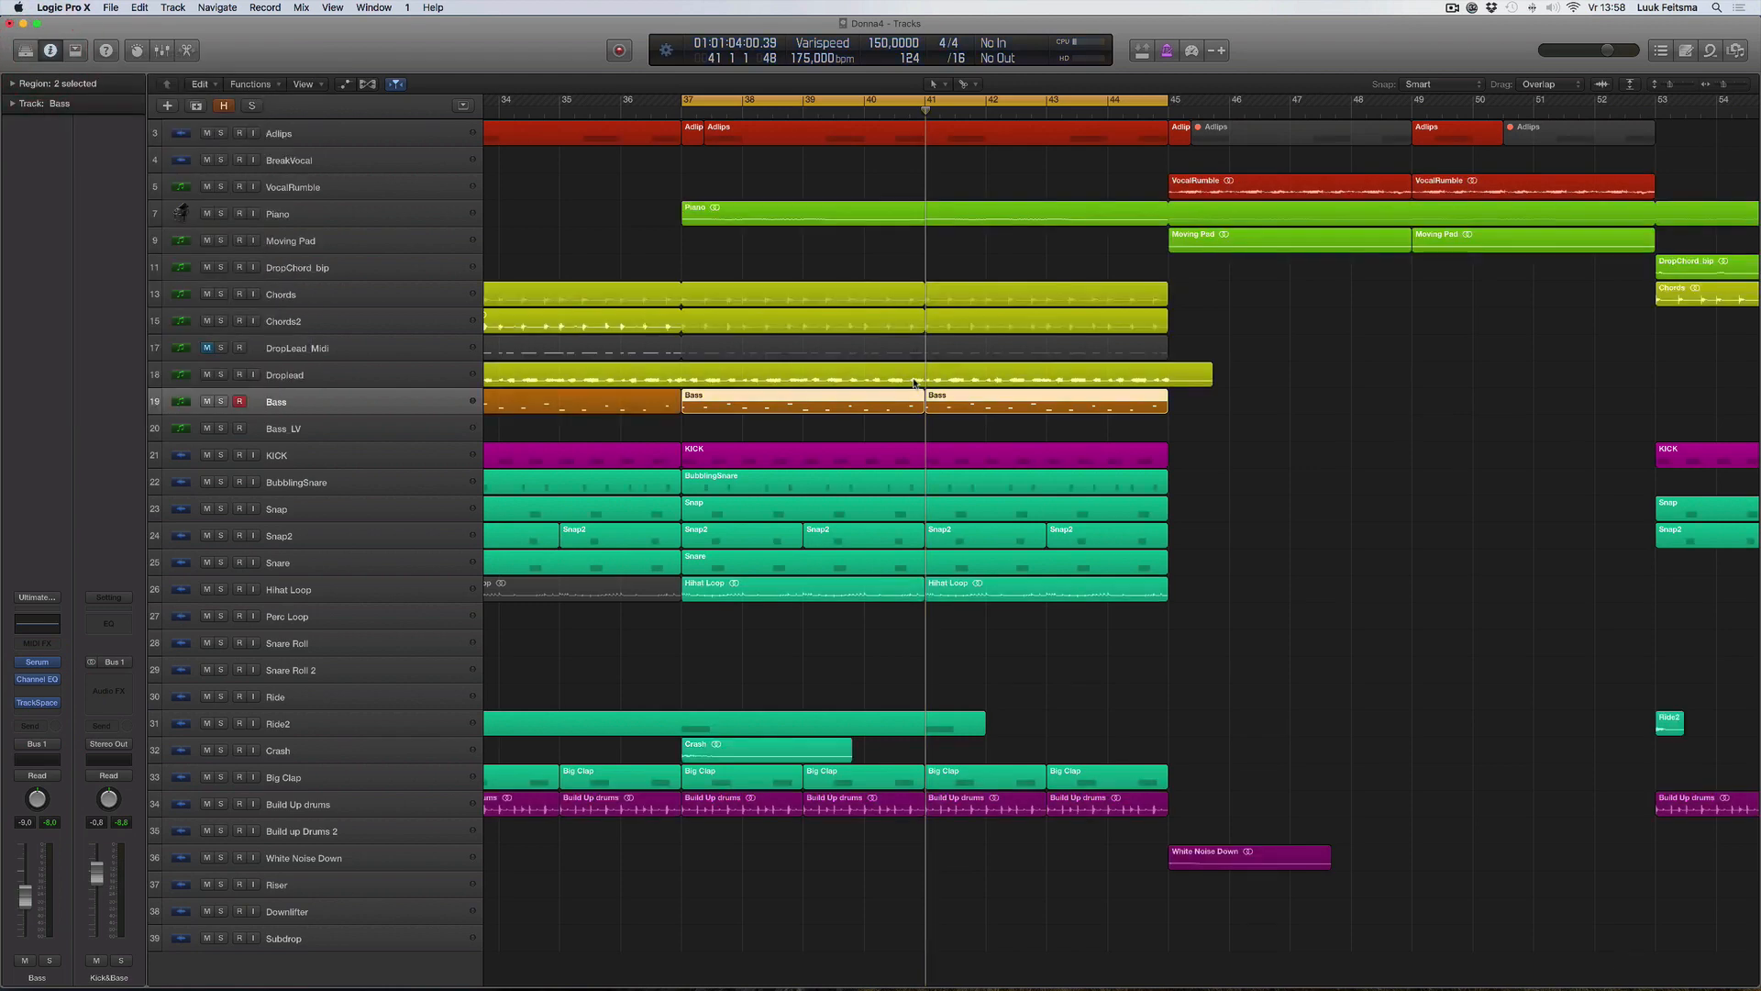
# Play the bass in the full mix, and solo the selected Bass regions again to play them back.
pyautogui.press('space')
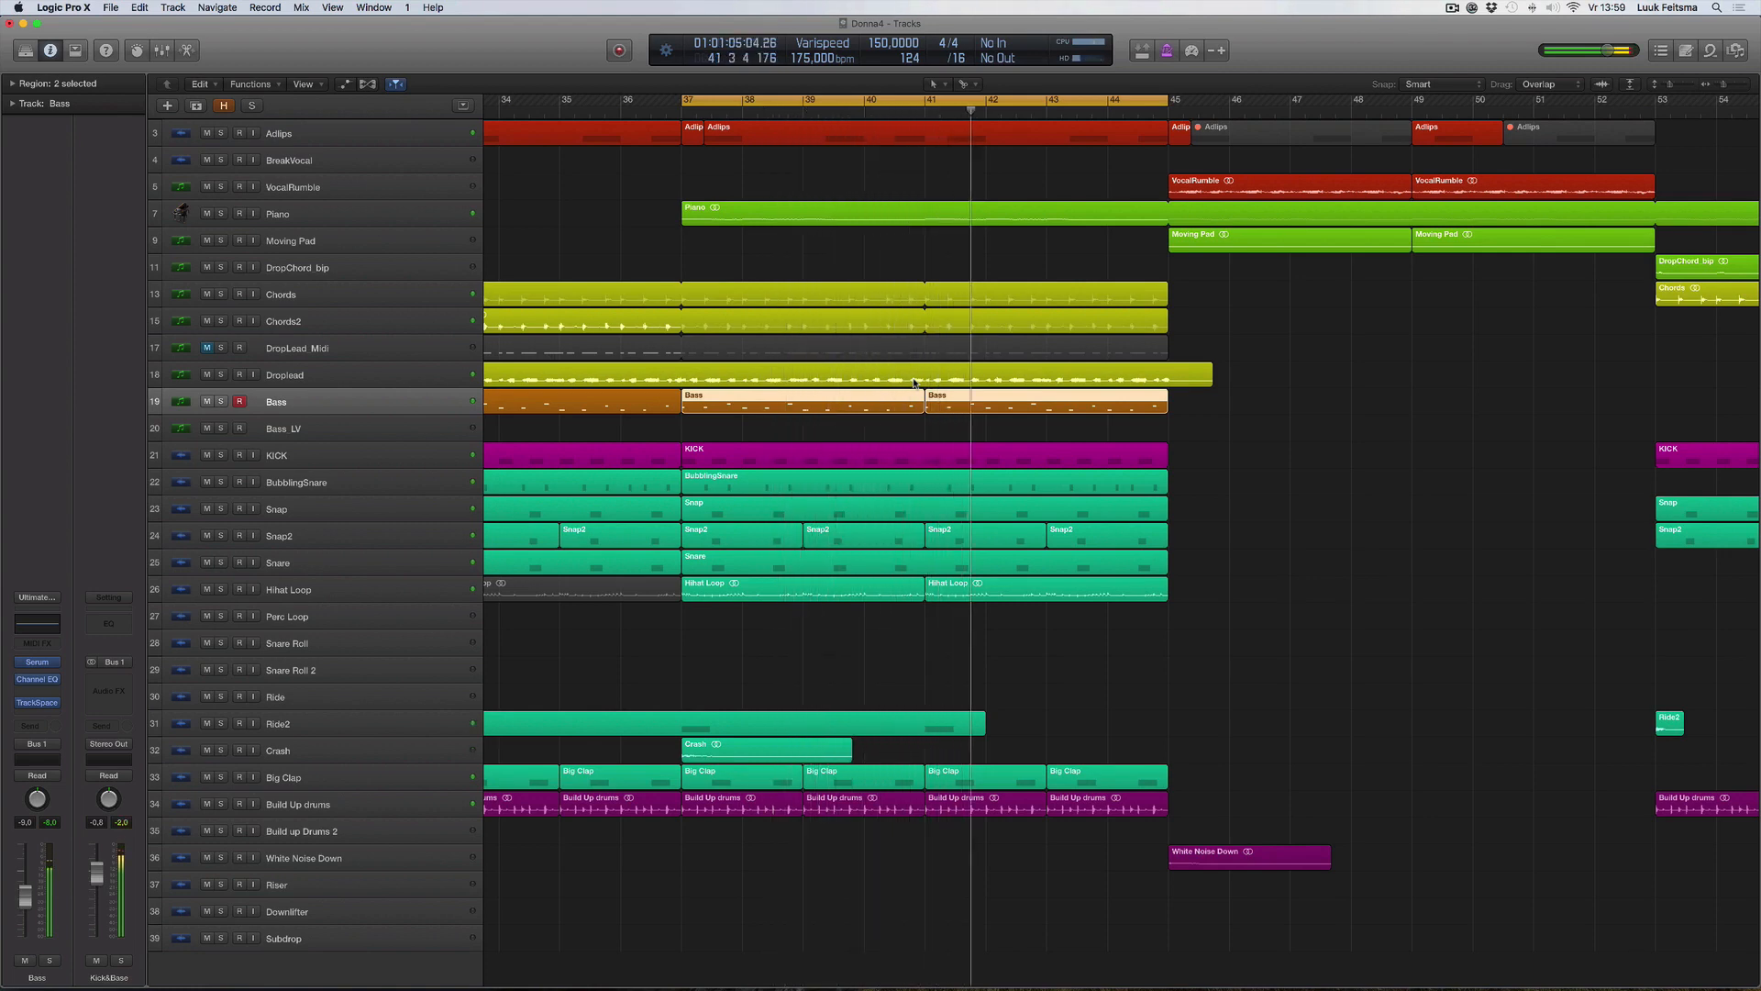
pyautogui.press('space')
pyautogui.moveTo(1233, 404); pyautogui.dragTo(732, 400)
pyautogui.hotkey('ctrl', 's')
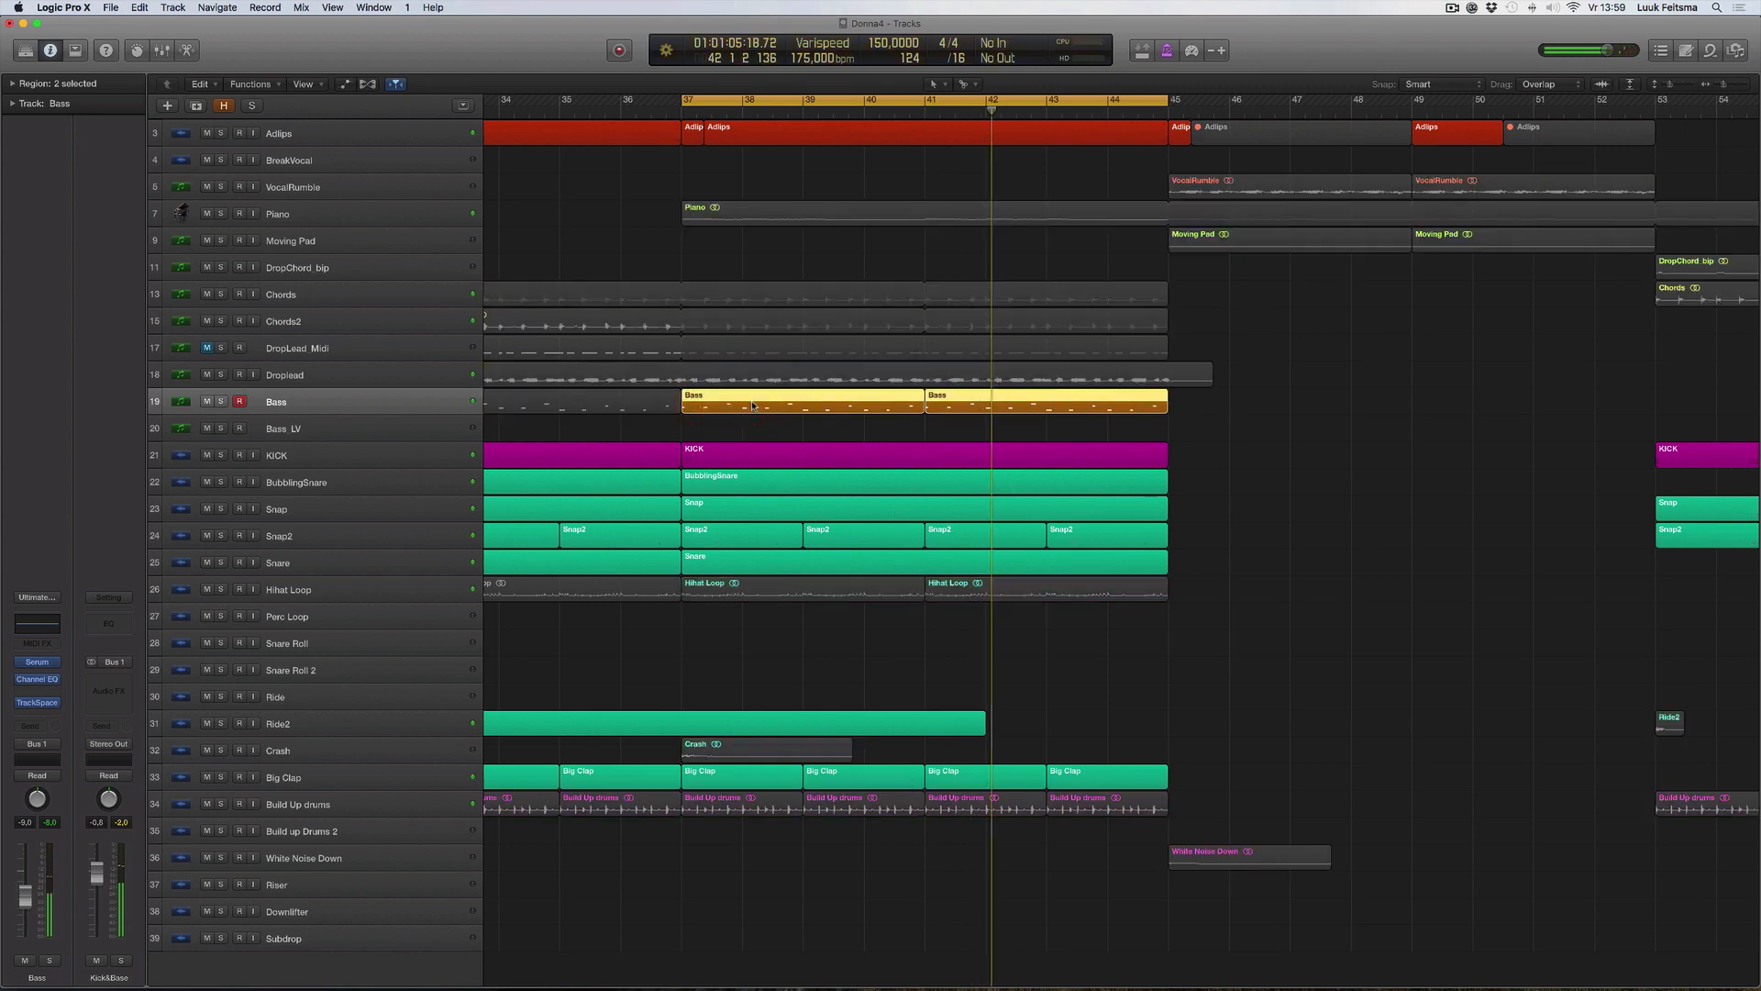
pyautogui.press('space')
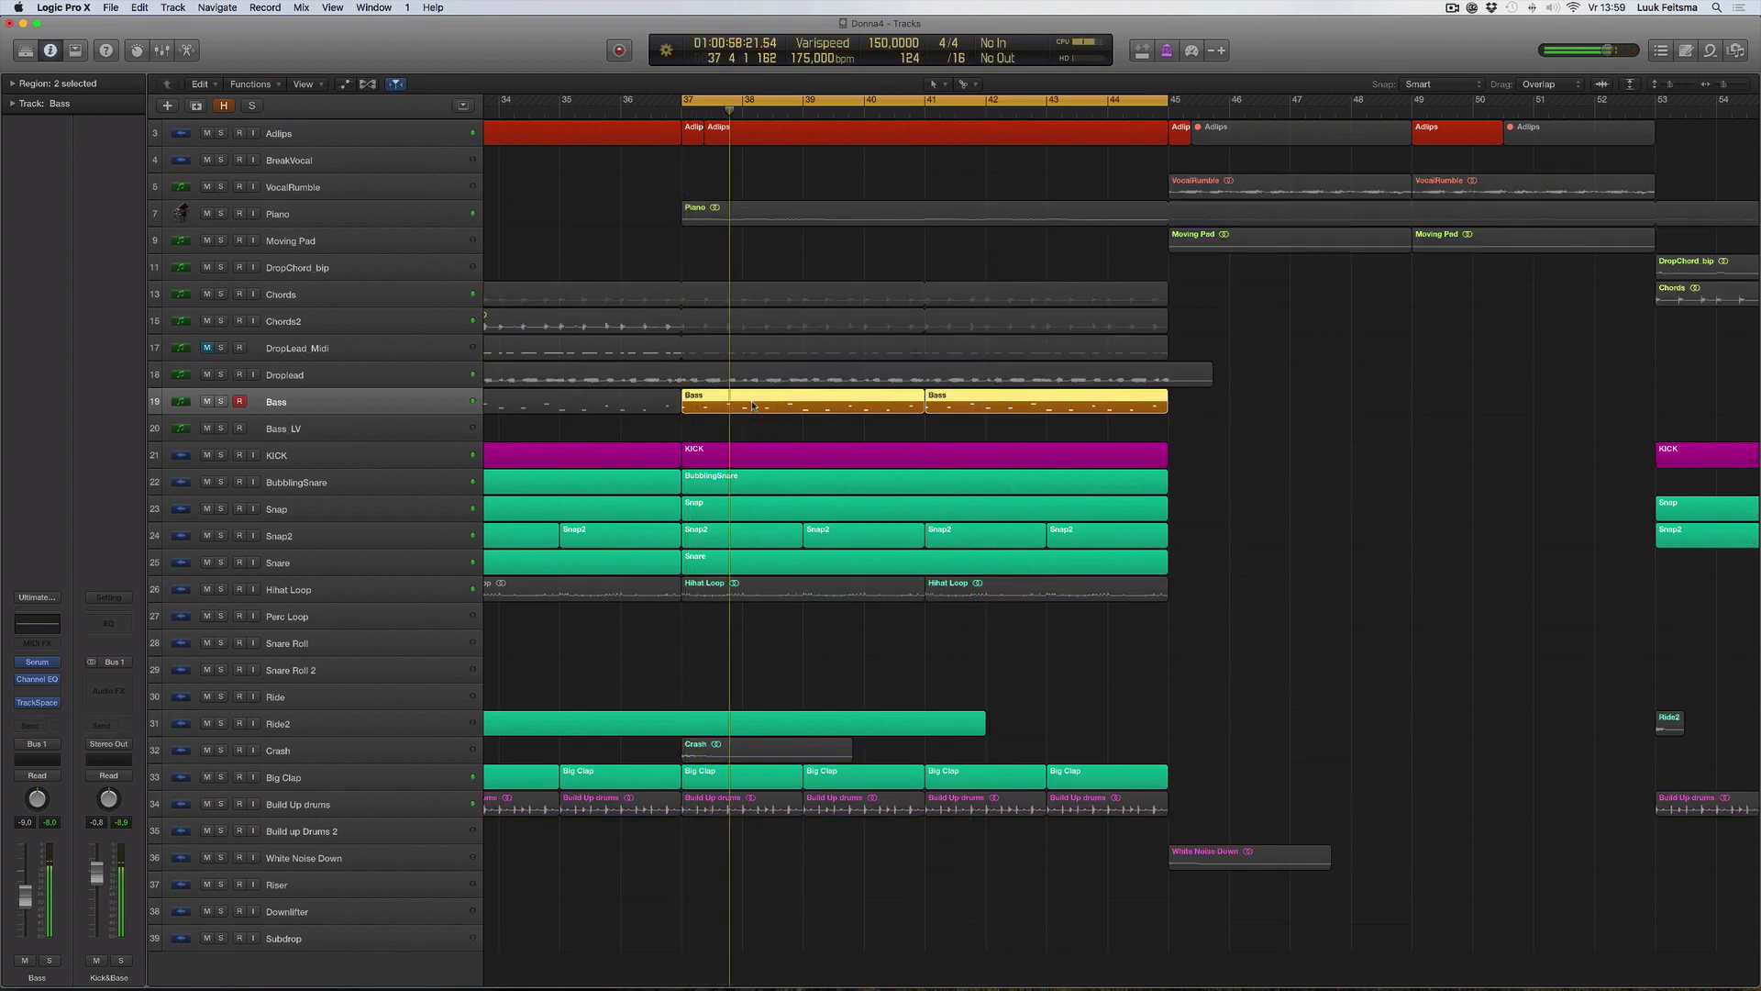